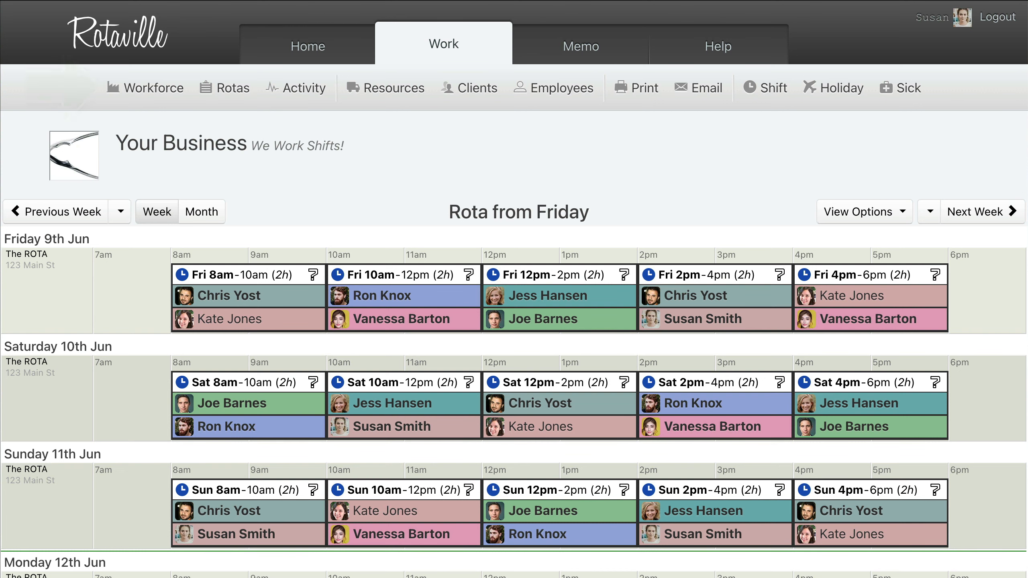
# - Open the workforce settings of Your Business for editing and go through the workforce name and description fields
pyautogui.click(145, 97)
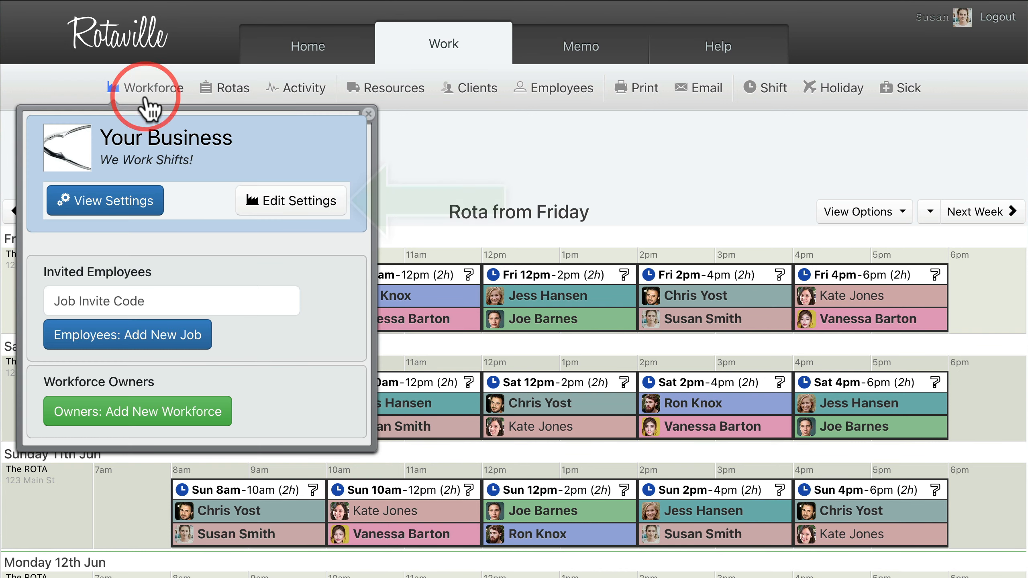
pyautogui.click(295, 219)
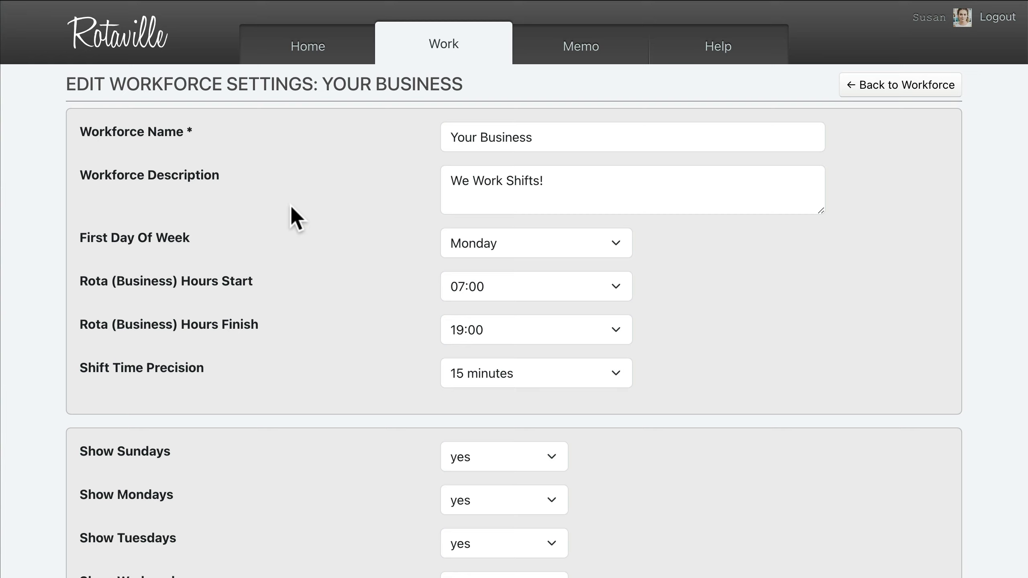
pyautogui.scroll(-2, 291, 205)
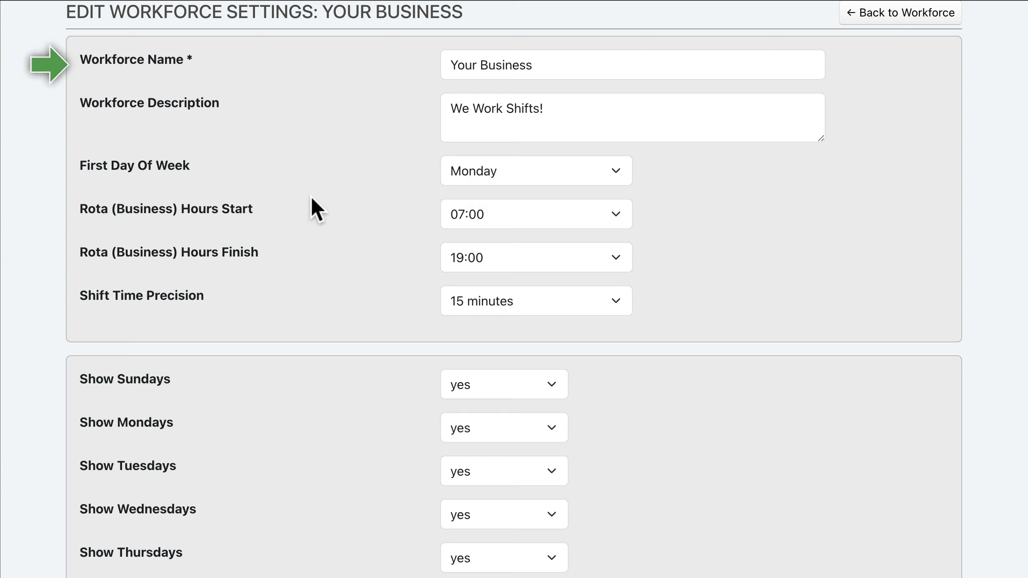
pyautogui.click(633, 64)
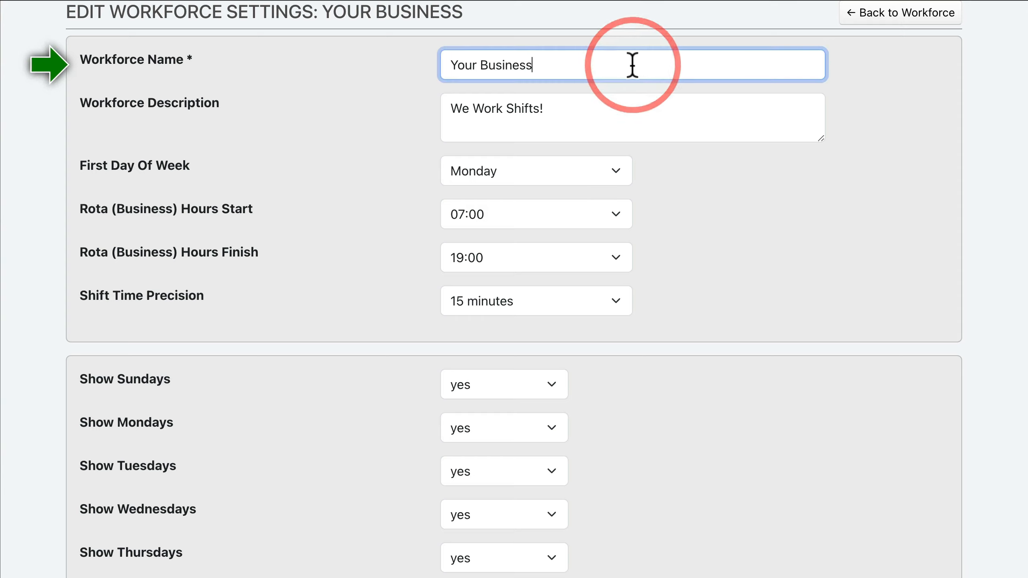
pyautogui.click(633, 118)
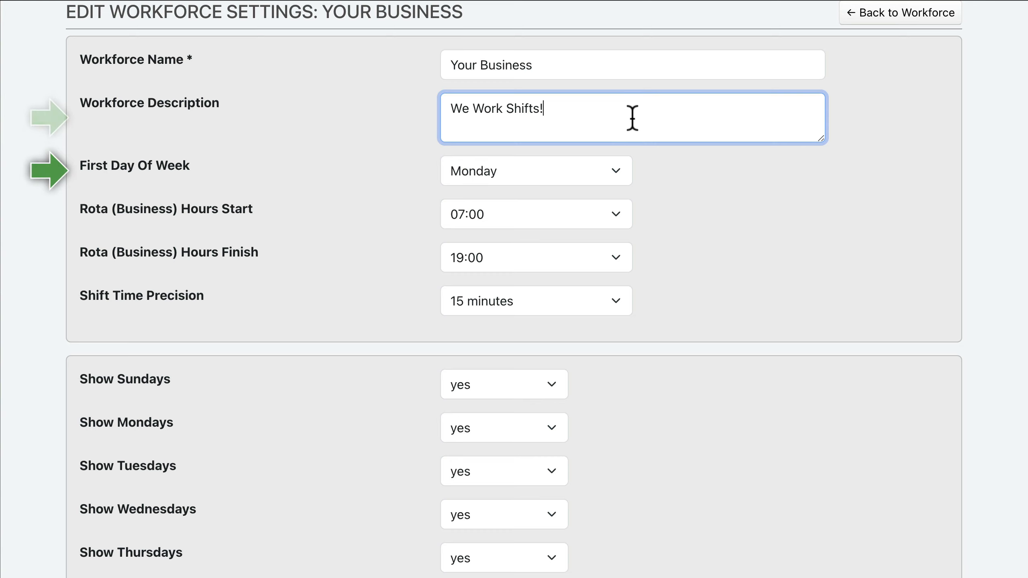
# - Set the first day of the week to Monday and the rota business hours to 07:00 start and 19:00 finish
pyautogui.click(536, 171)
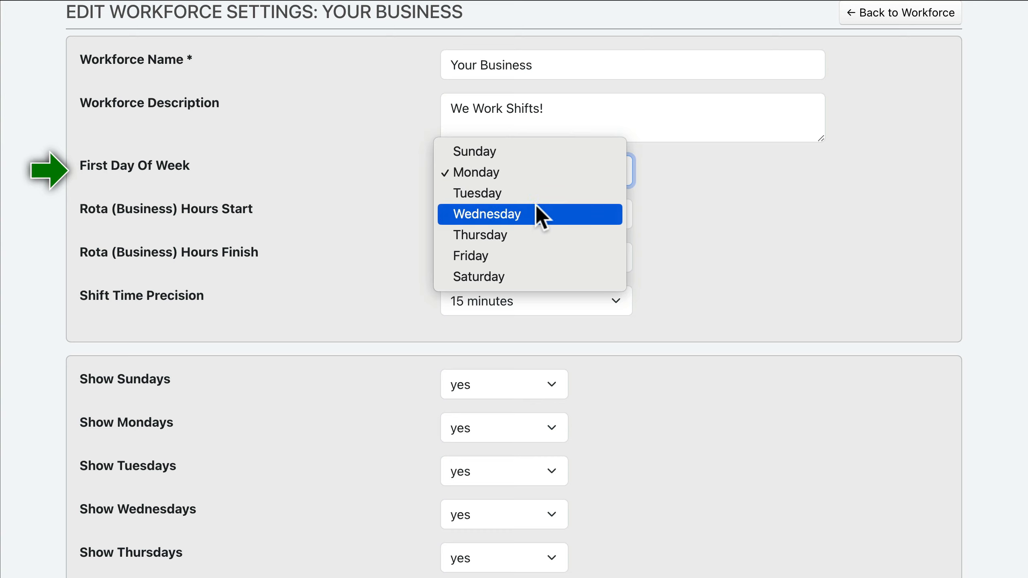
pyautogui.click(535, 170)
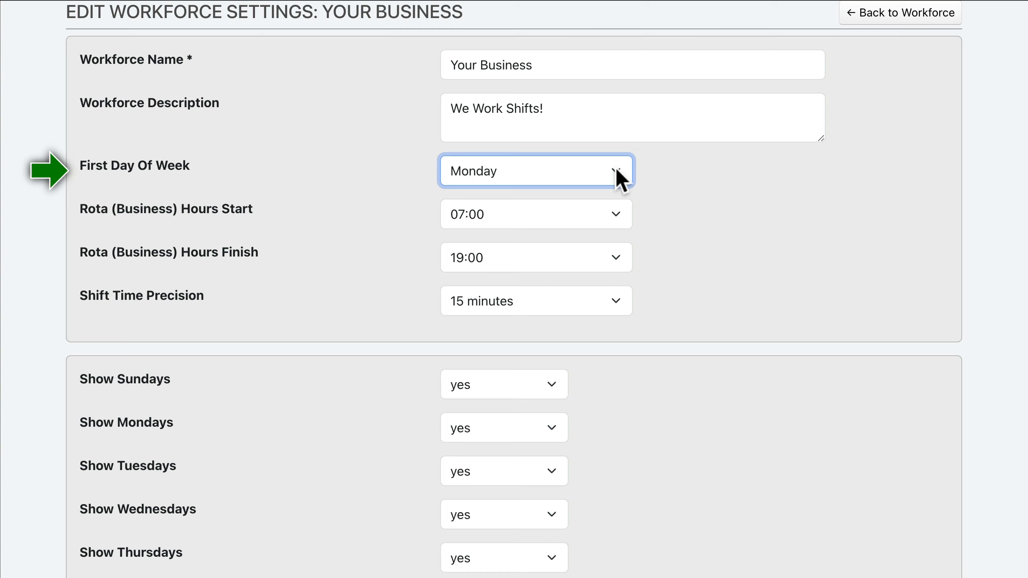
pyautogui.click(537, 221)
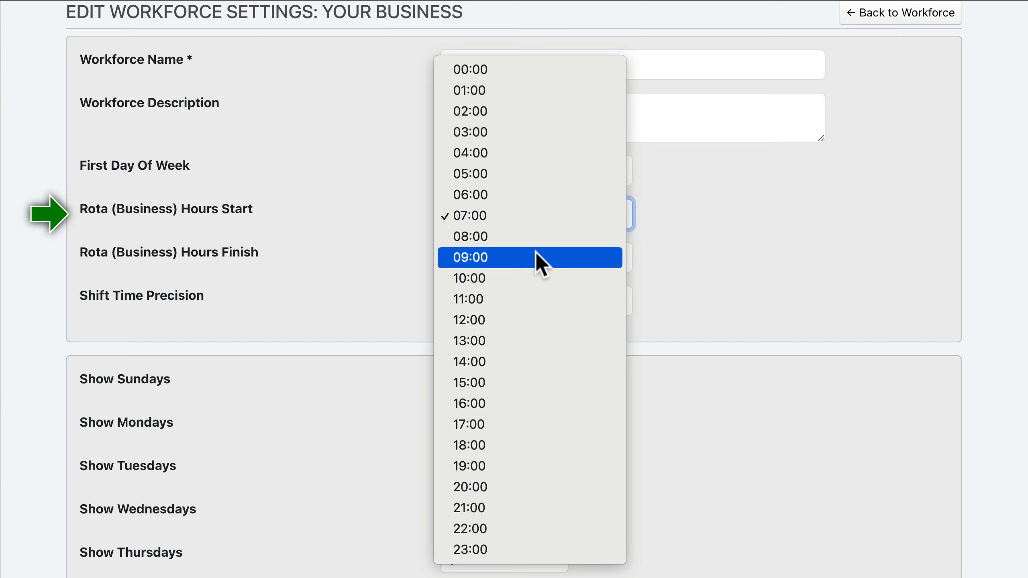
pyautogui.click(535, 216)
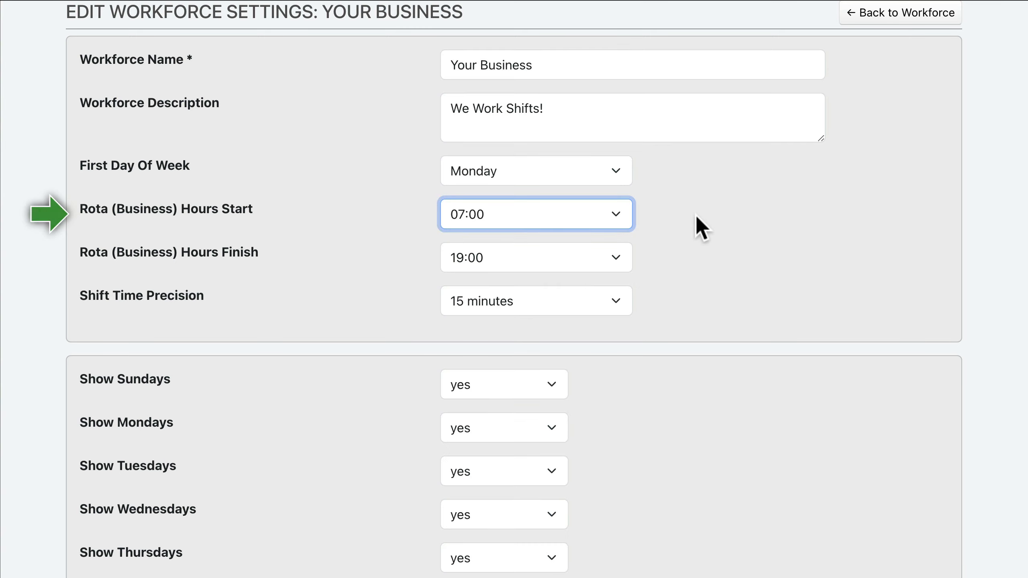
pyautogui.click(538, 259)
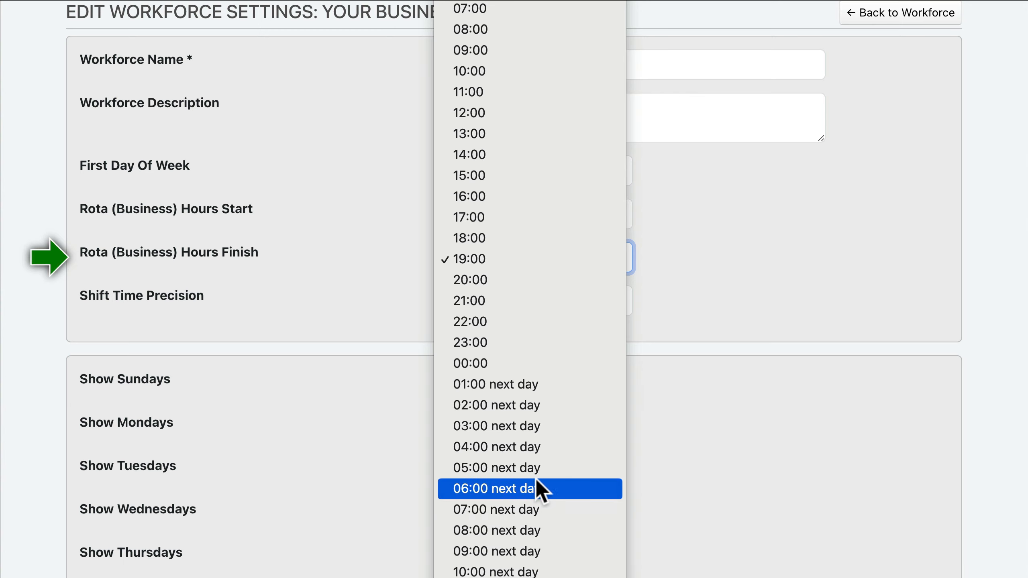
pyautogui.click(536, 260)
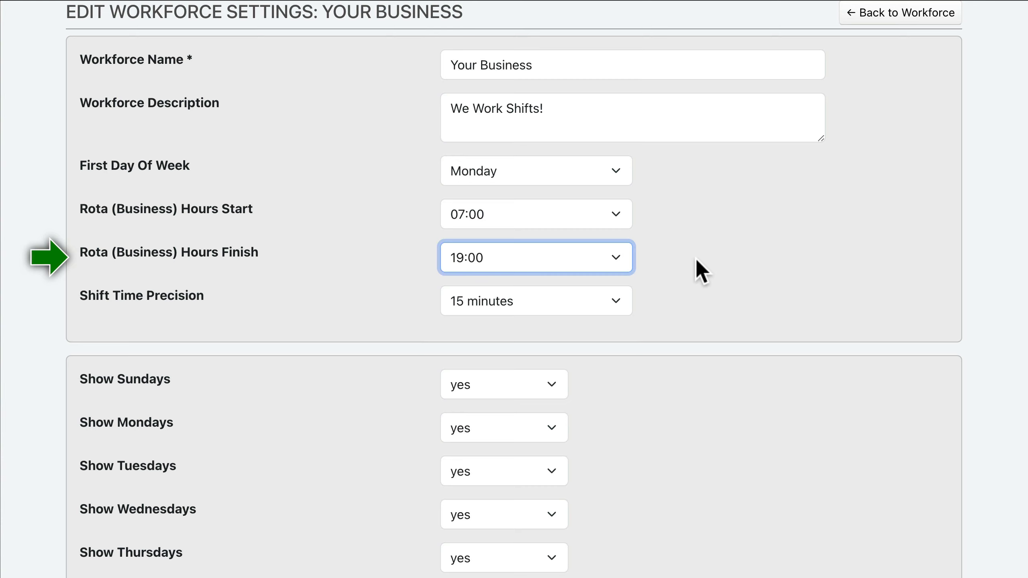
# - Set the shift time precision to 15 minutes and Show Wednesdays to yes
pyautogui.moveTo(537, 306)
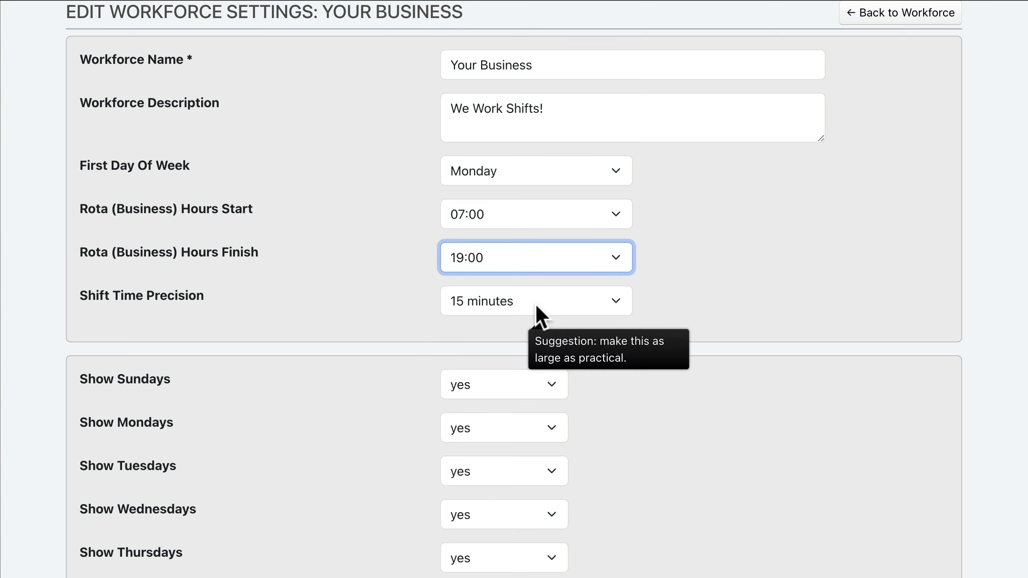
pyautogui.click(541, 316)
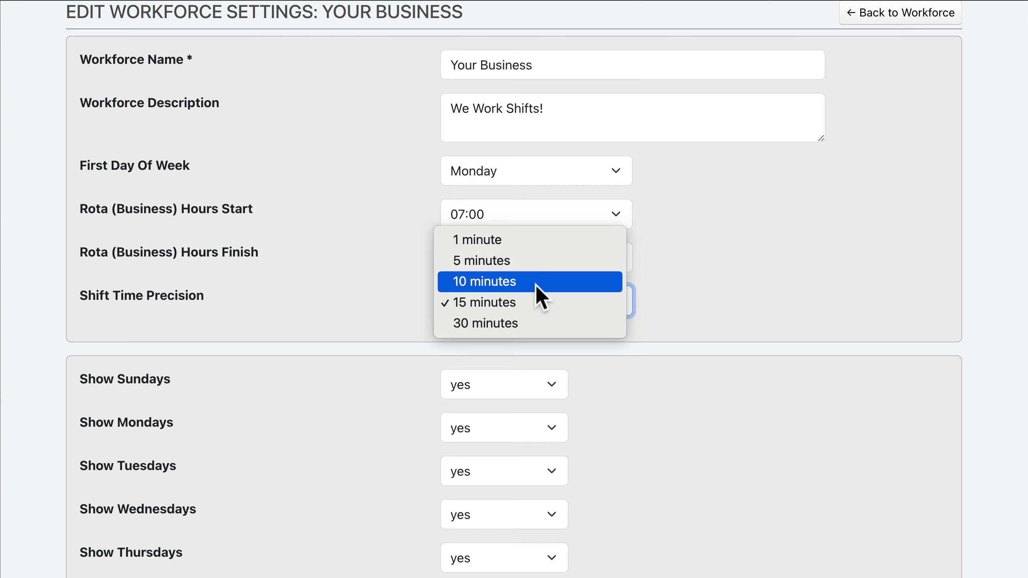
pyautogui.click(538, 308)
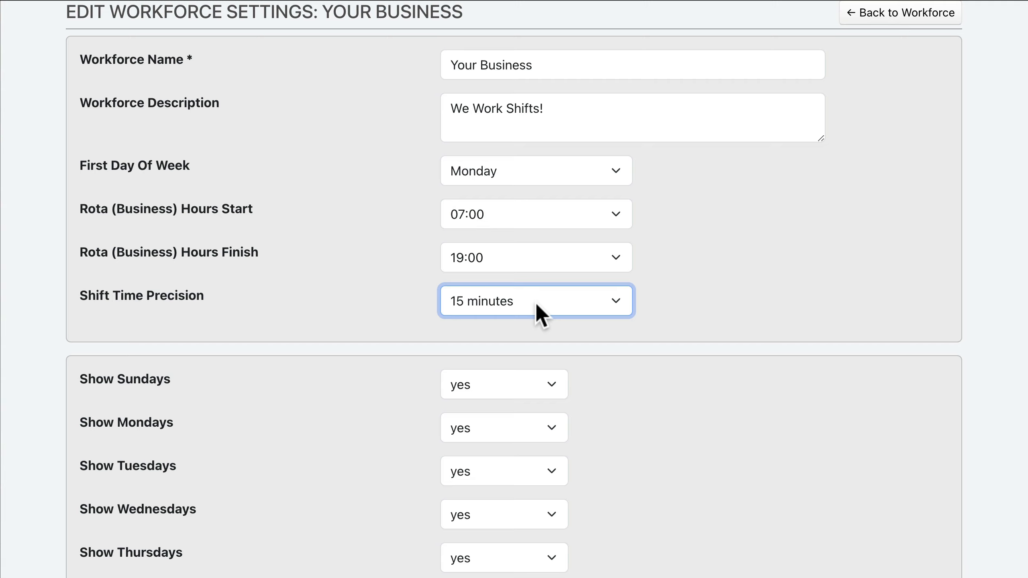
pyautogui.scroll(-5, 540, 317)
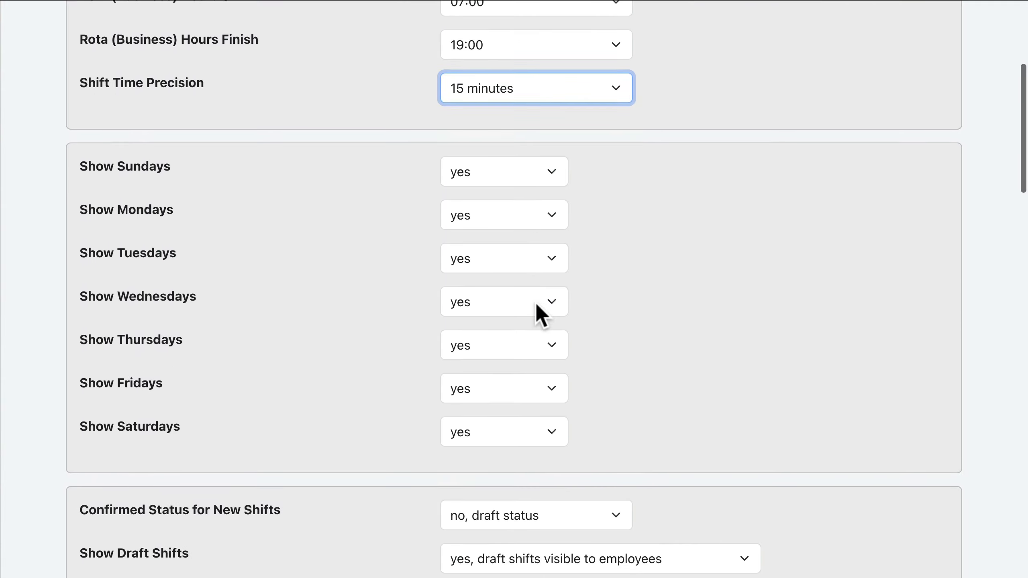
pyautogui.click(505, 303)
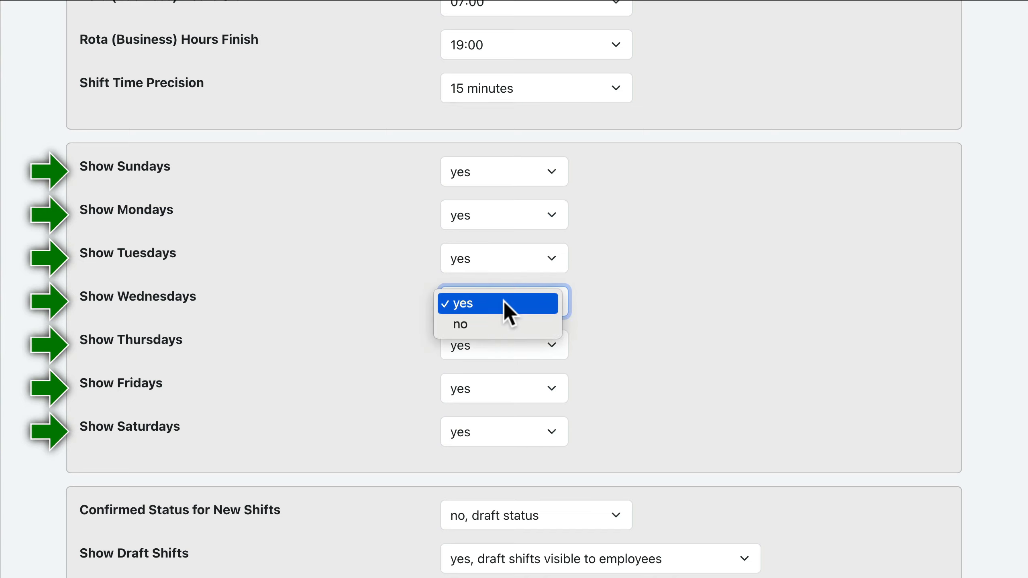
pyautogui.click(505, 303)
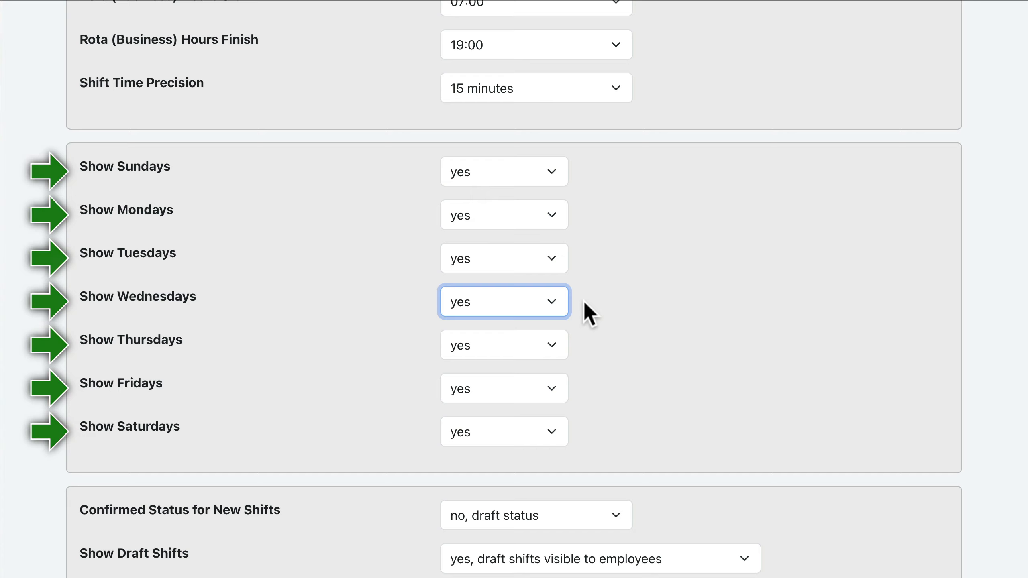
# - Give new shifts "no, draft status" as confirmed status and make draft shifts visible to employees
pyautogui.scroll(-5, 583, 300)
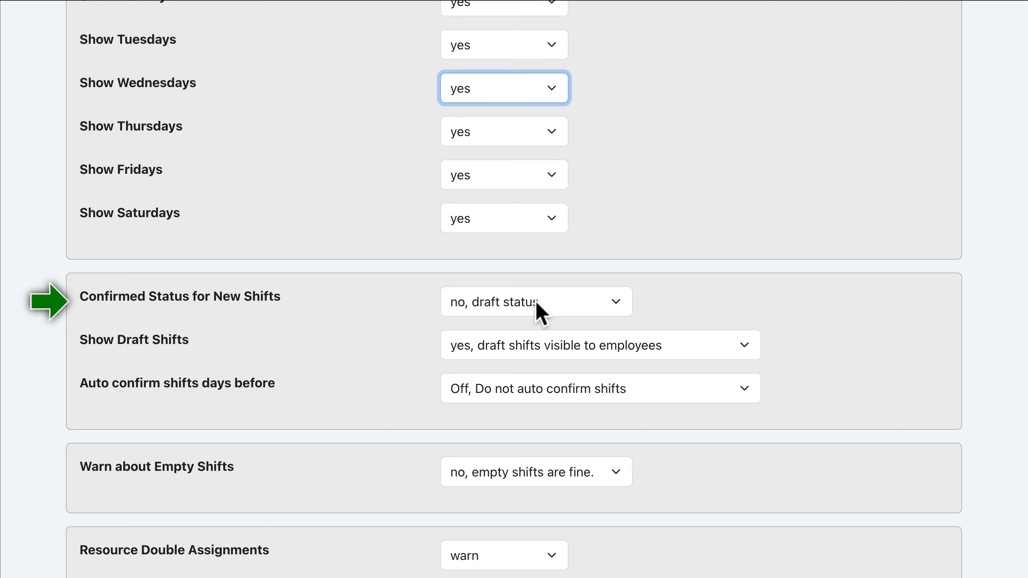
pyautogui.click(537, 303)
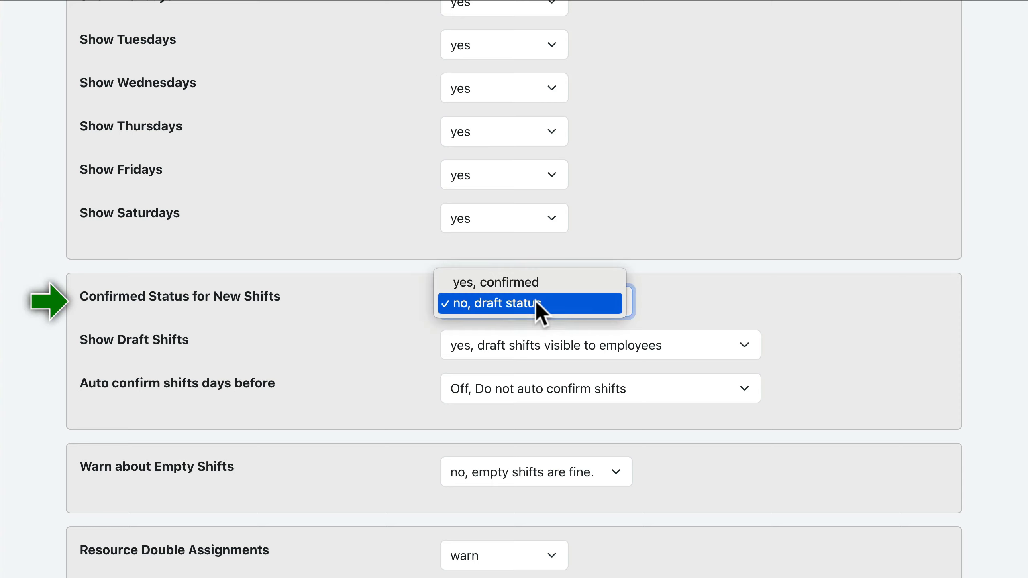
pyautogui.click(536, 303)
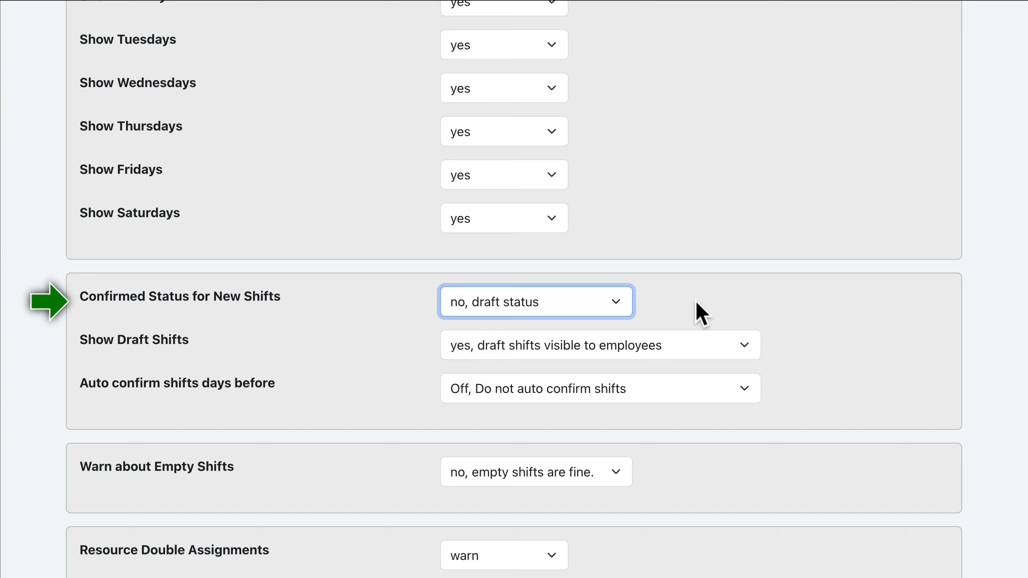
pyautogui.scroll(-1, 696, 300)
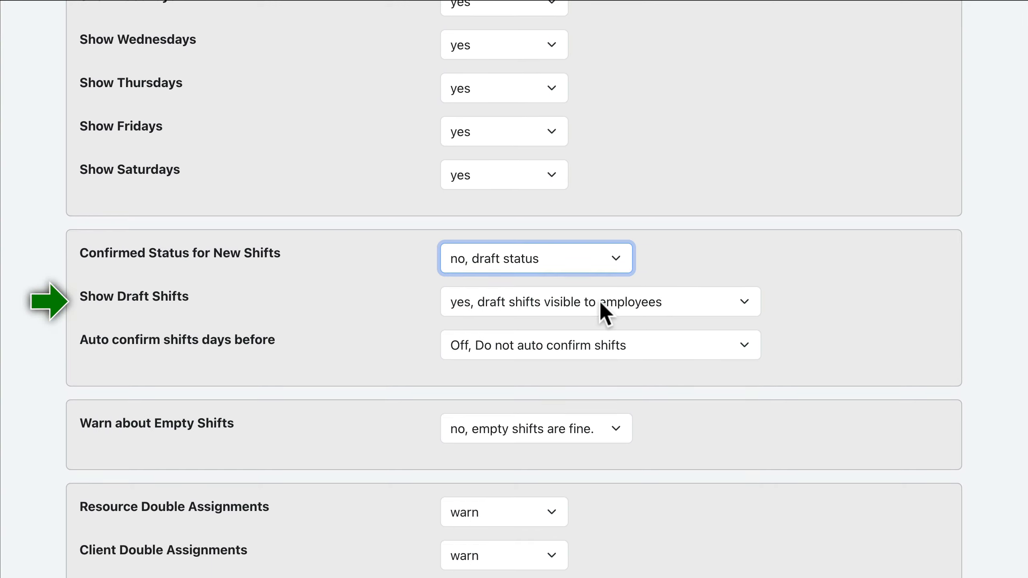
pyautogui.click(603, 313)
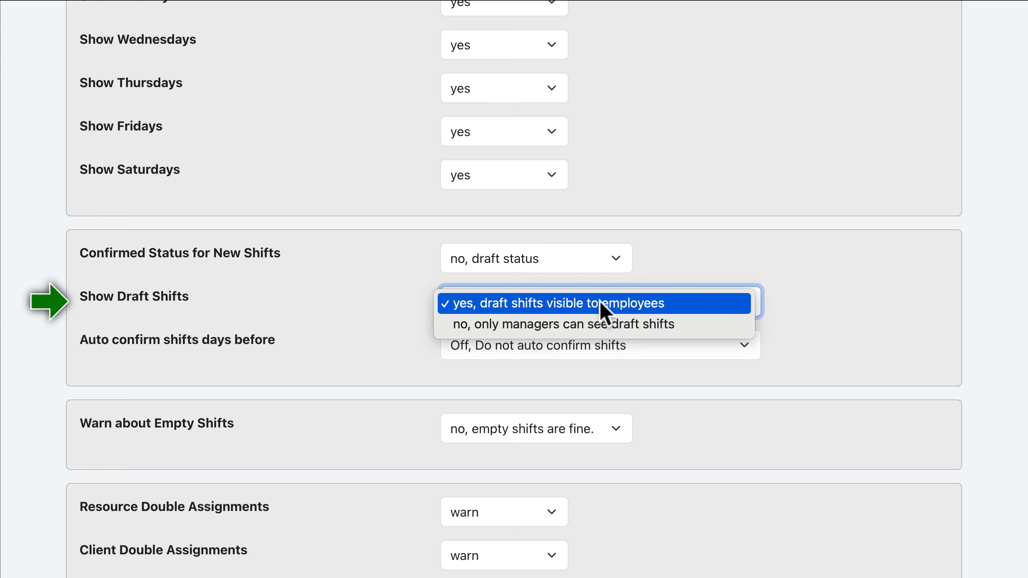
pyautogui.click(601, 303)
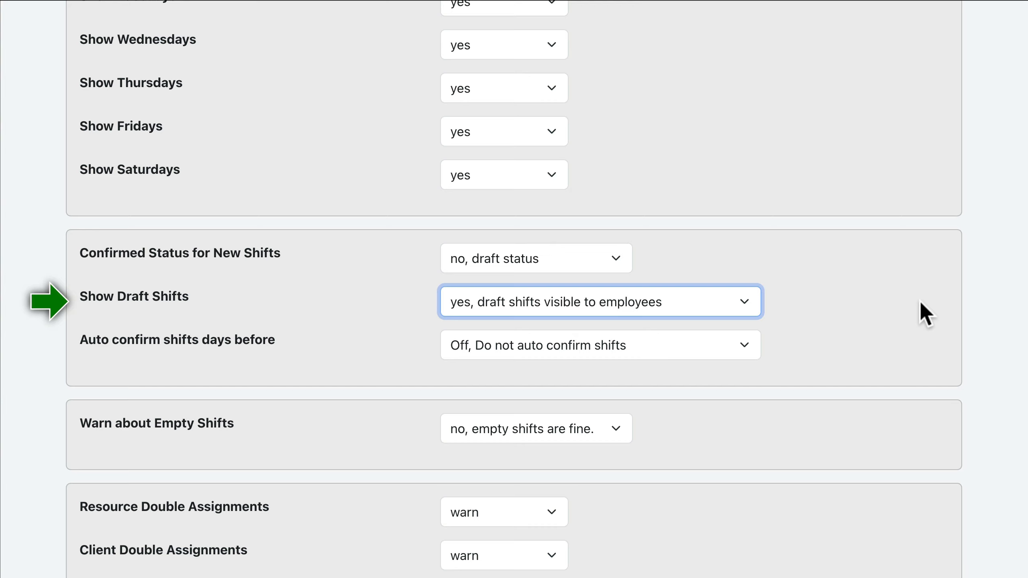
# - Set auto confirmation of shifts to Off and the empty shift warning to "no, empty shifts are fine."
pyautogui.scroll(-1, 919, 301)
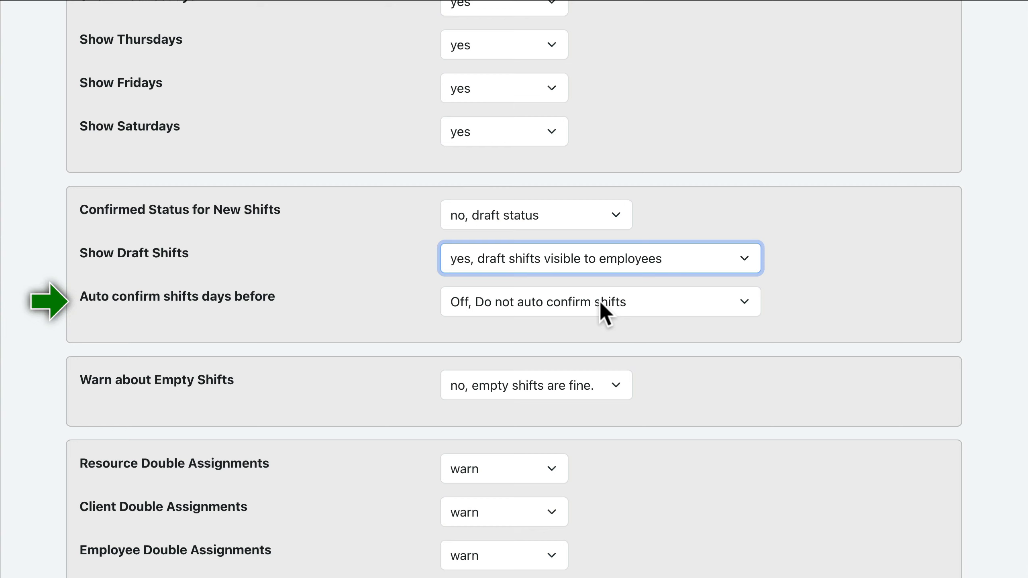
pyautogui.click(606, 314)
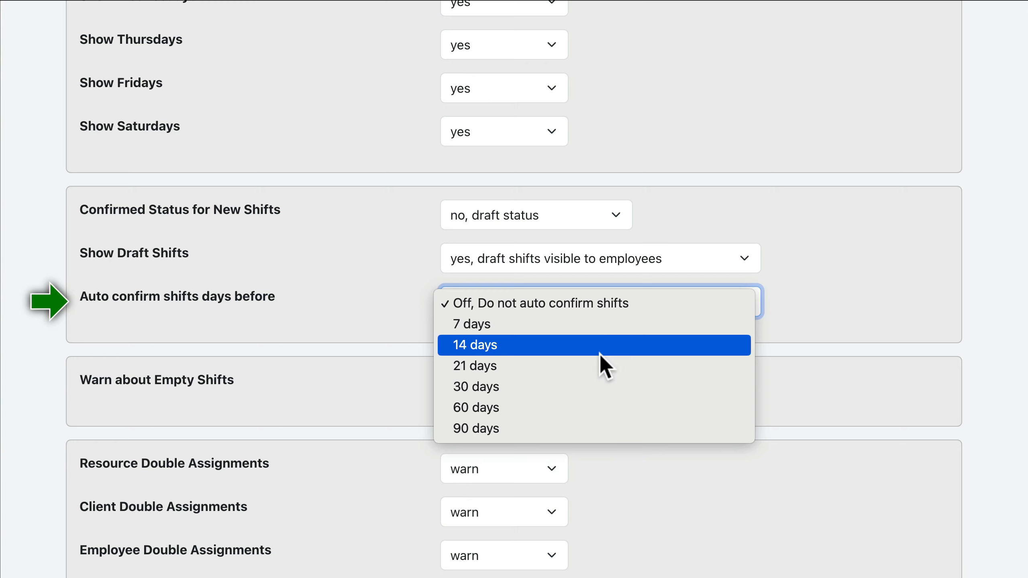
pyautogui.click(600, 302)
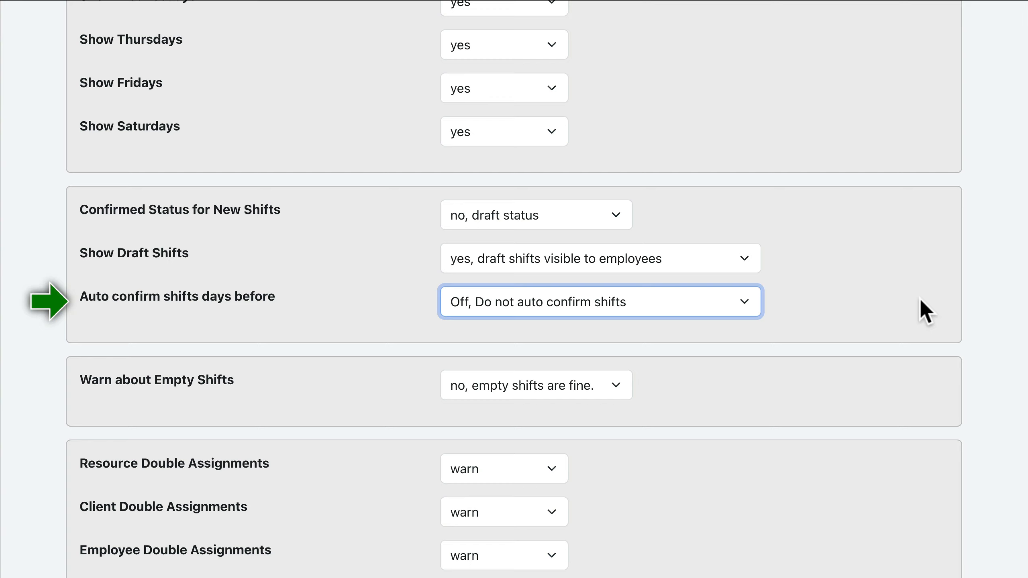
pyautogui.scroll(-2, 920, 299)
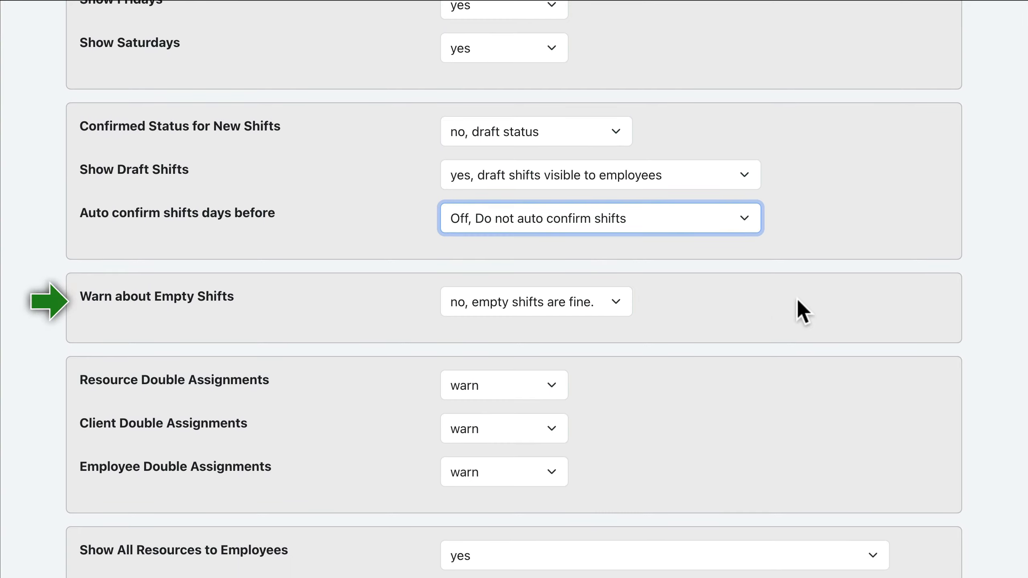
pyautogui.click(535, 300)
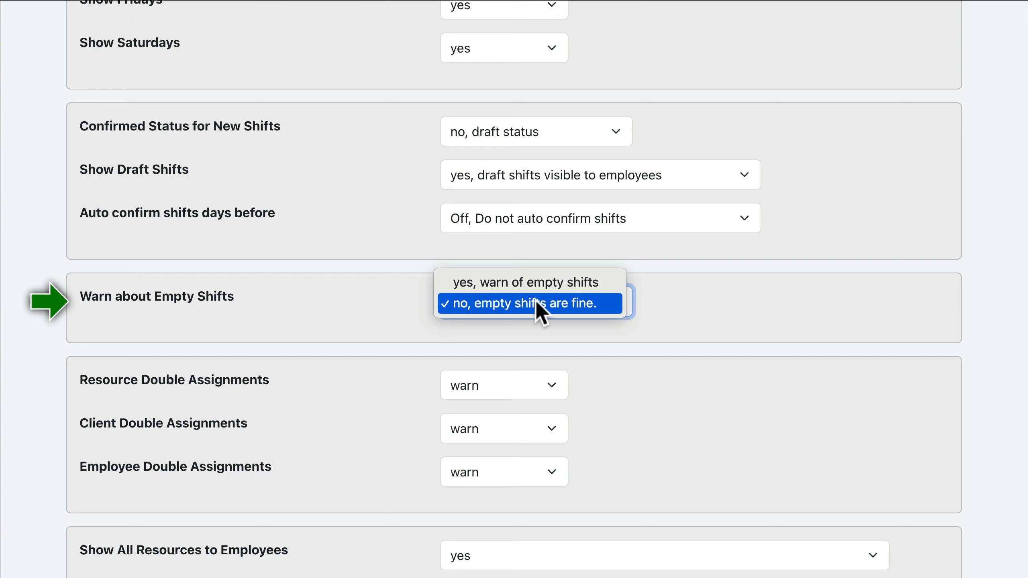
pyautogui.click(535, 304)
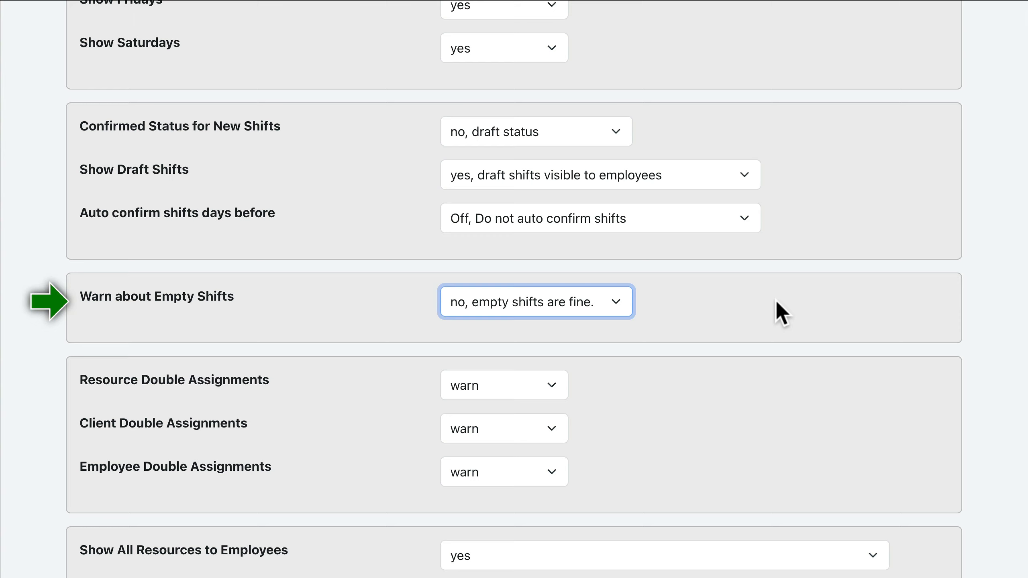
# - Set resource double assignments to okay and client double assignments to warn
pyautogui.scroll(-3, 776, 301)
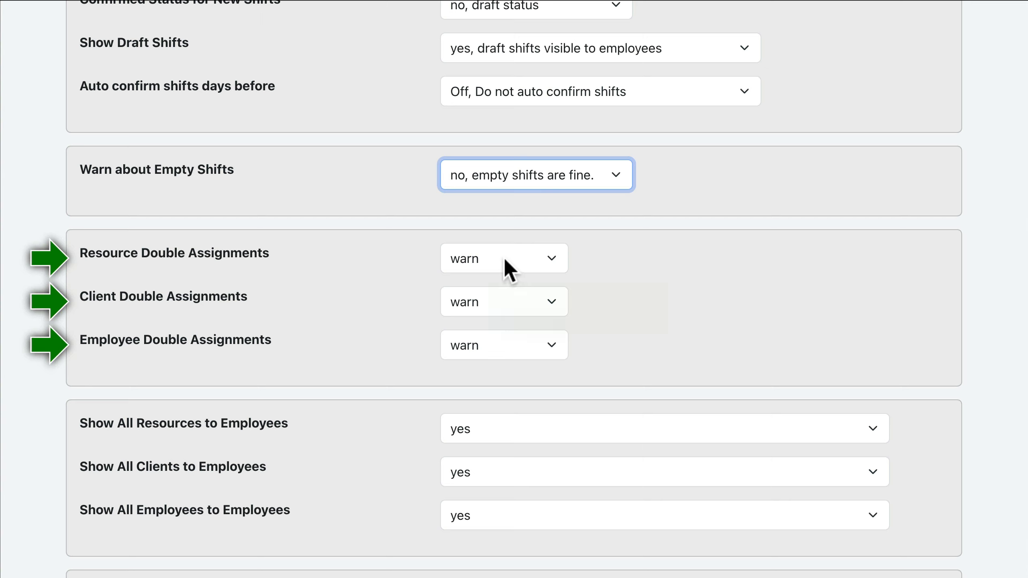
pyautogui.moveTo(505, 260)
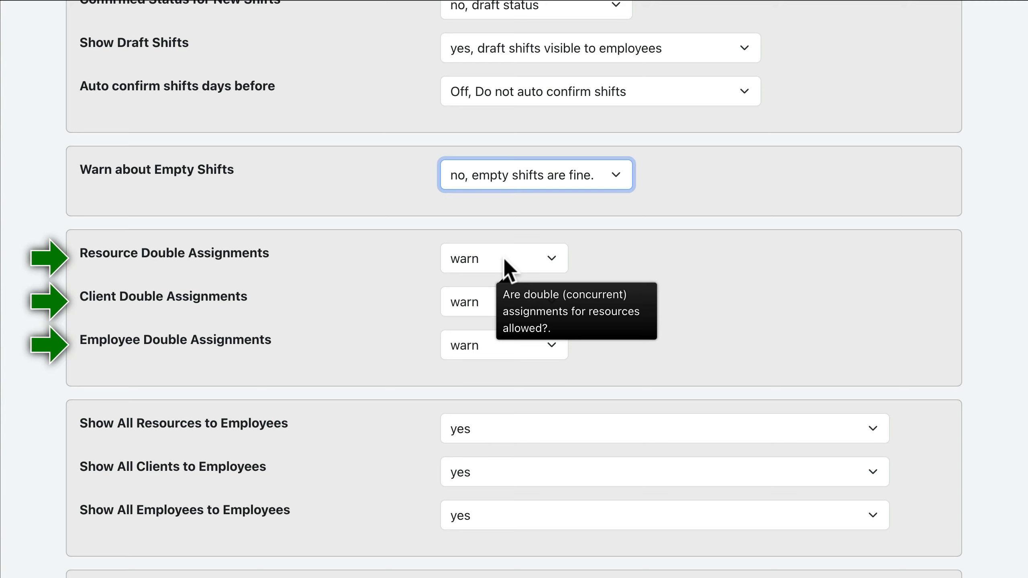
pyautogui.click(506, 268)
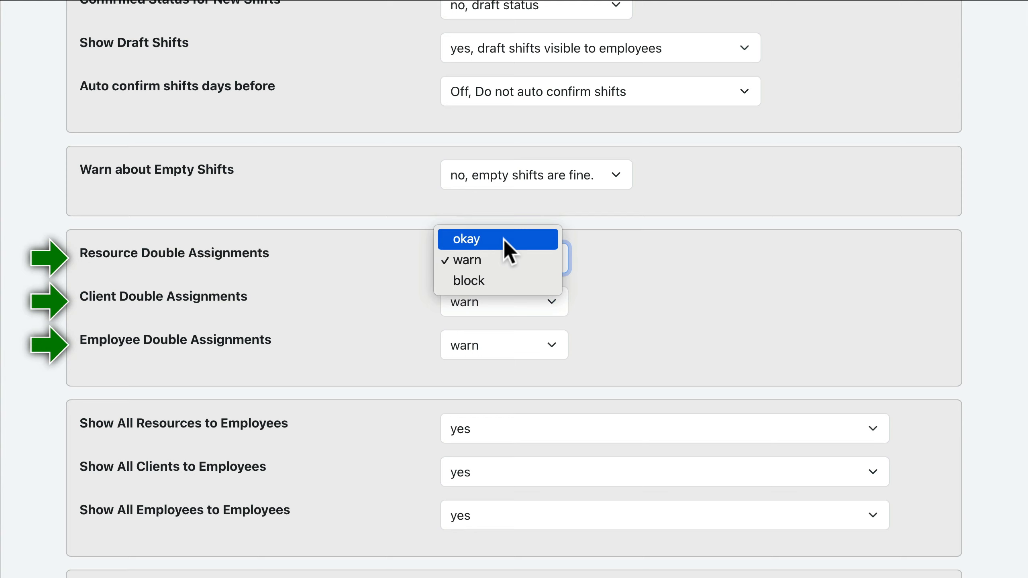
pyautogui.click(504, 239)
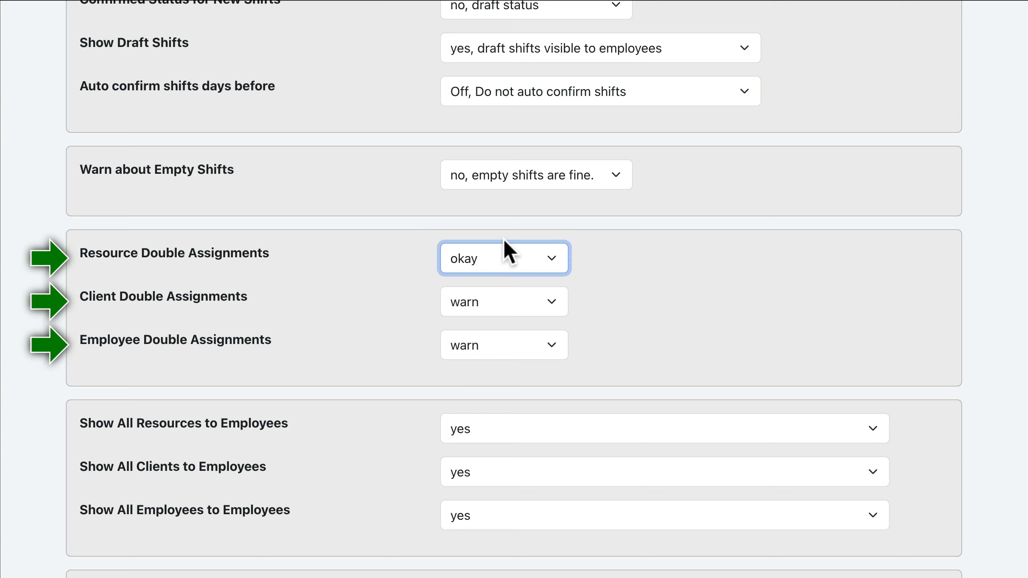
pyautogui.click(505, 301)
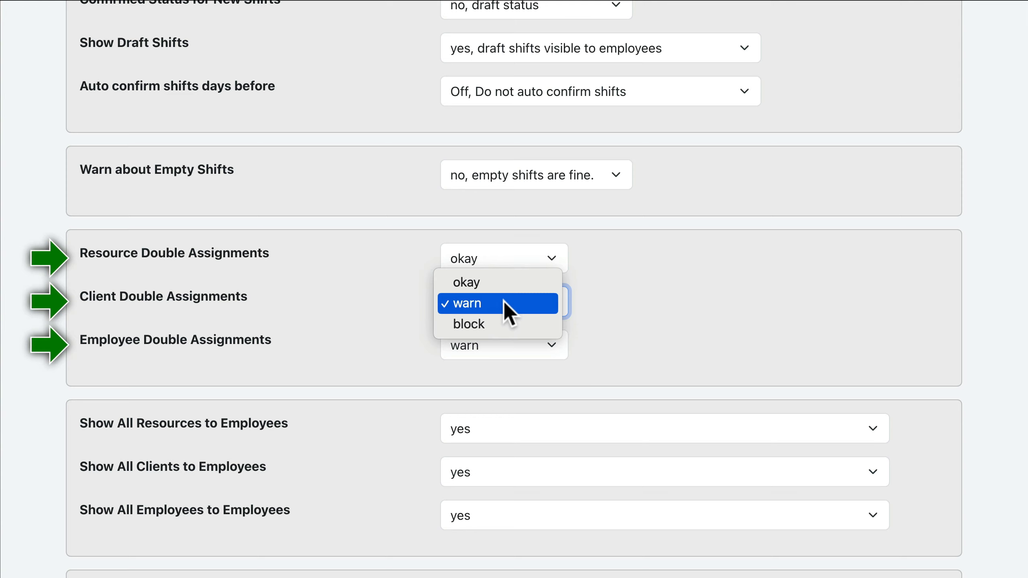
pyautogui.click(504, 304)
# - Set employee double assignments to block and show employees only the resources they are working with
pyautogui.click(505, 346)
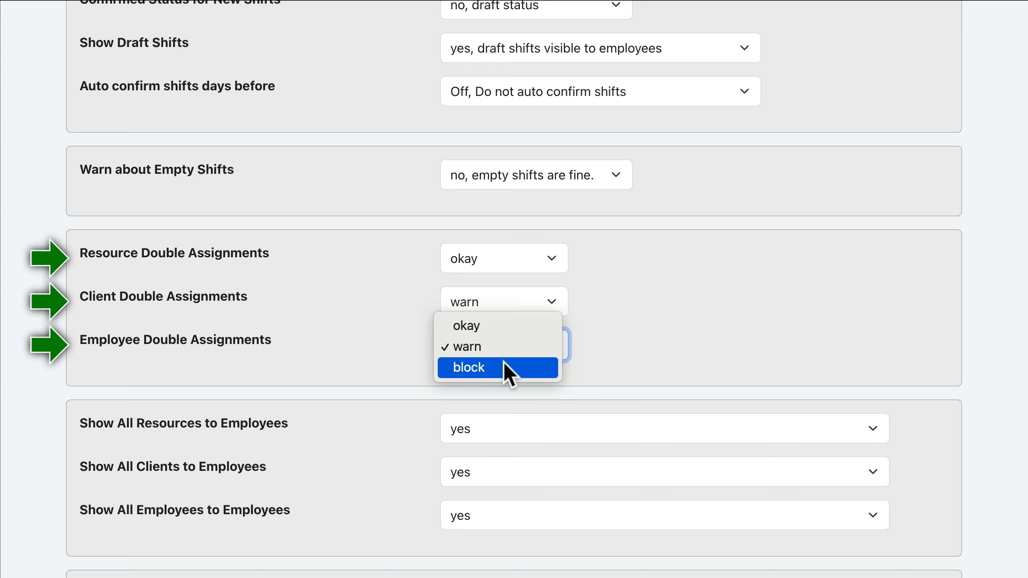
pyautogui.click(505, 366)
pyautogui.scroll(-3, 504, 363)
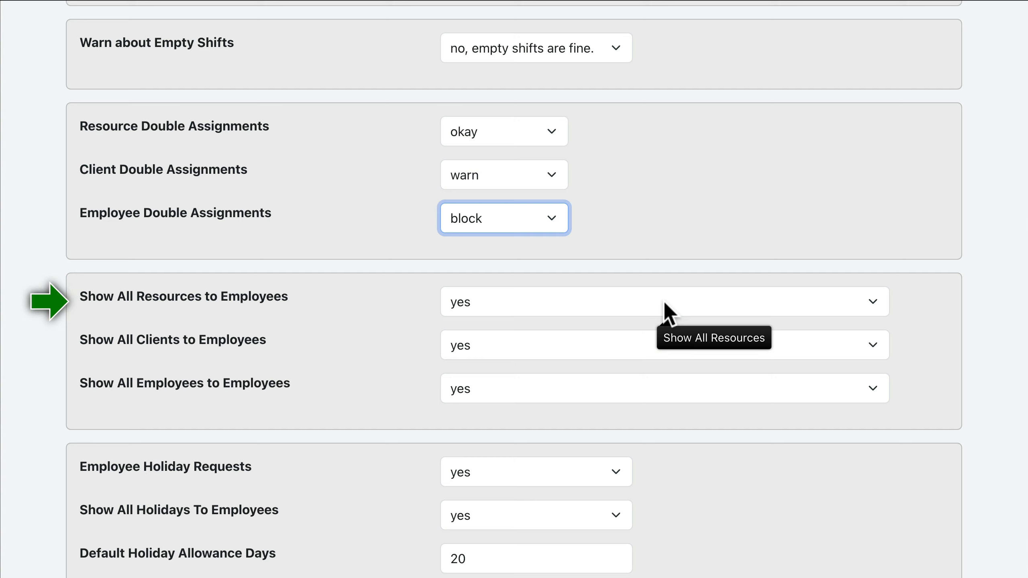
pyautogui.click(668, 314)
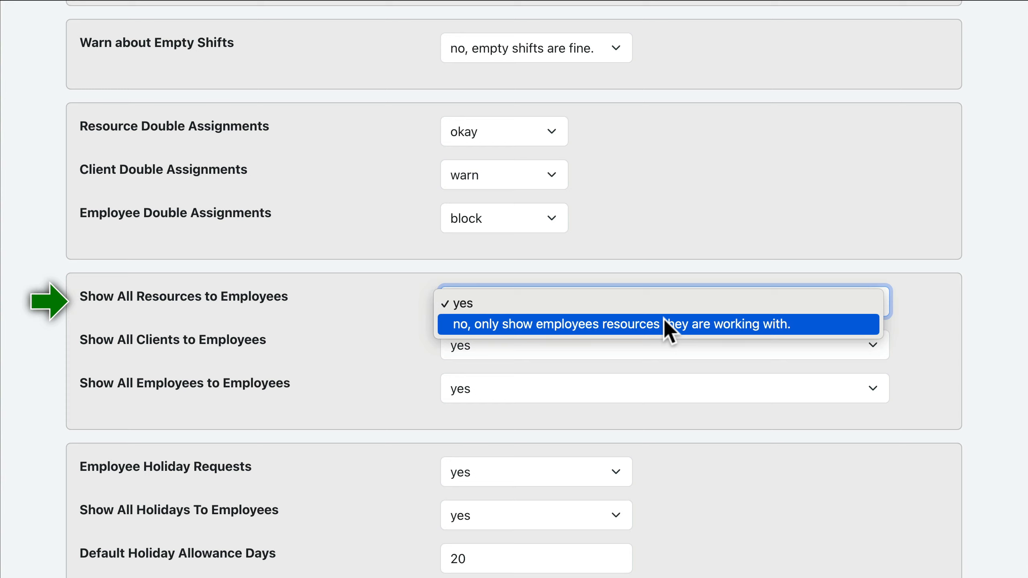
pyautogui.click(664, 324)
# - Restrict the clients and other employees shown to employees to only those they are working with
pyautogui.scroll(-2, 665, 319)
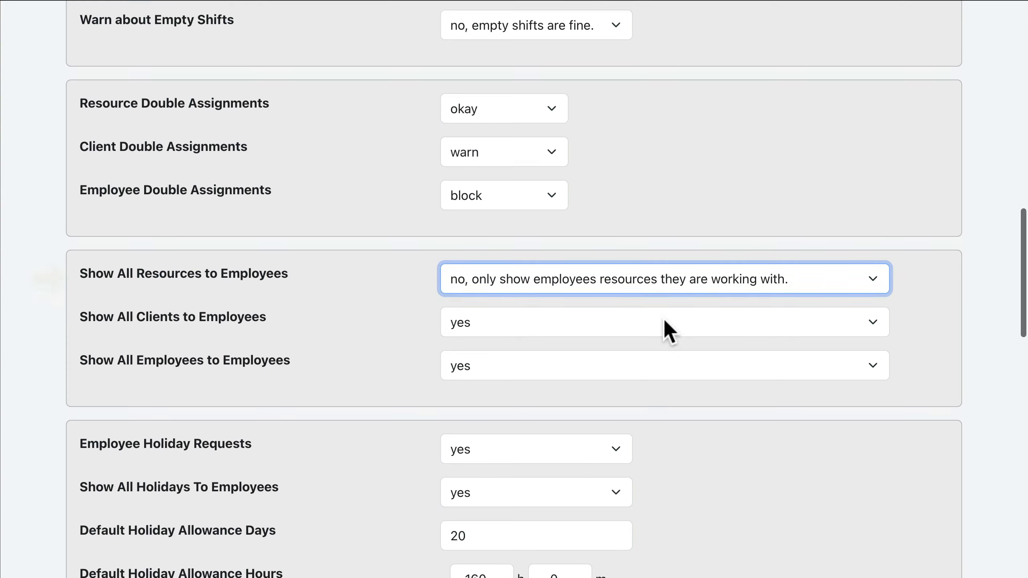
pyautogui.click(665, 304)
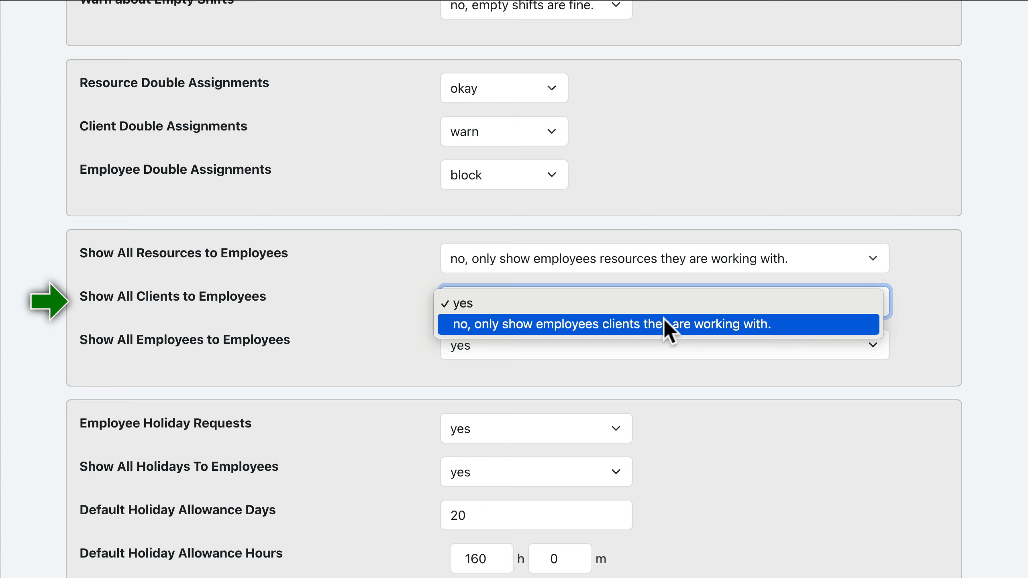
pyautogui.click(665, 324)
pyautogui.scroll(-2, 664, 320)
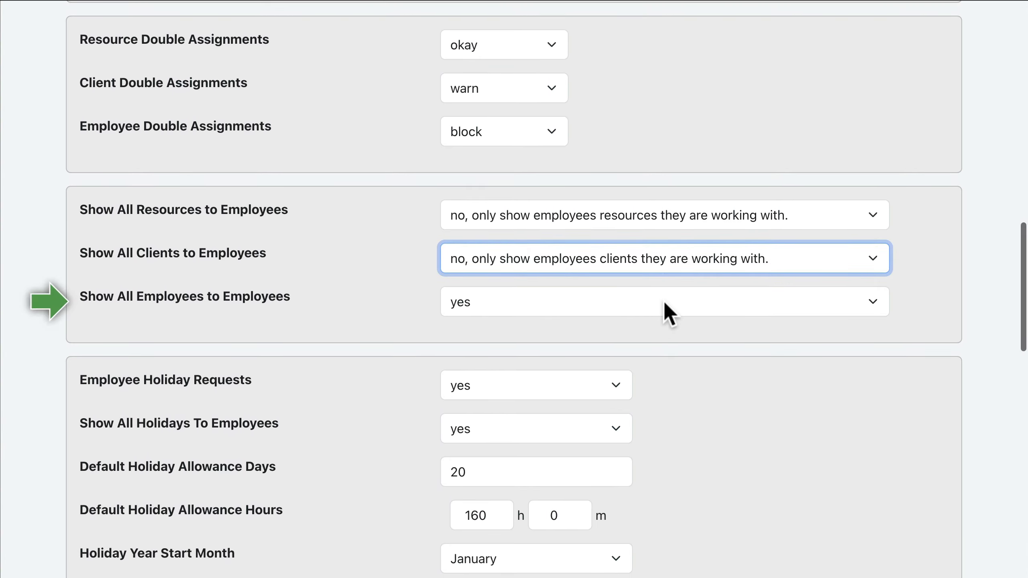
pyautogui.click(665, 304)
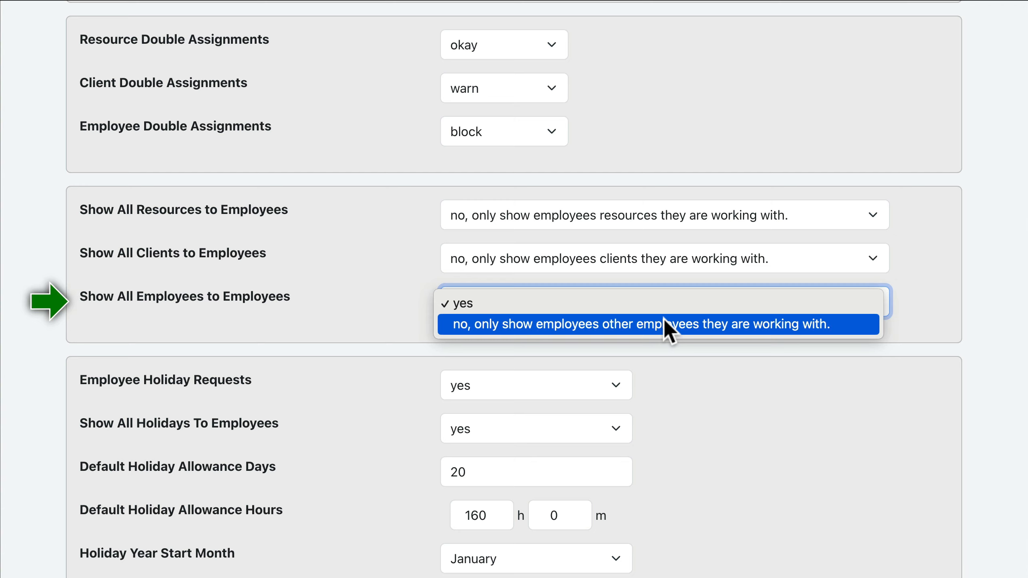
pyautogui.click(665, 326)
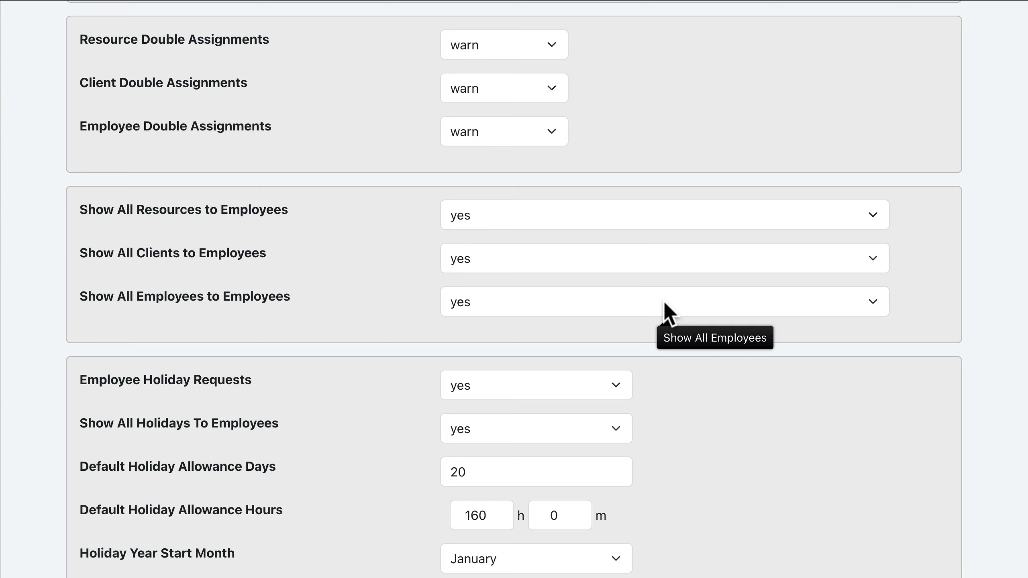
# - Set Employee Holiday Requests to yes and Show All Holidays To Employees to "no, just their own."
pyautogui.scroll(-2, 666, 308)
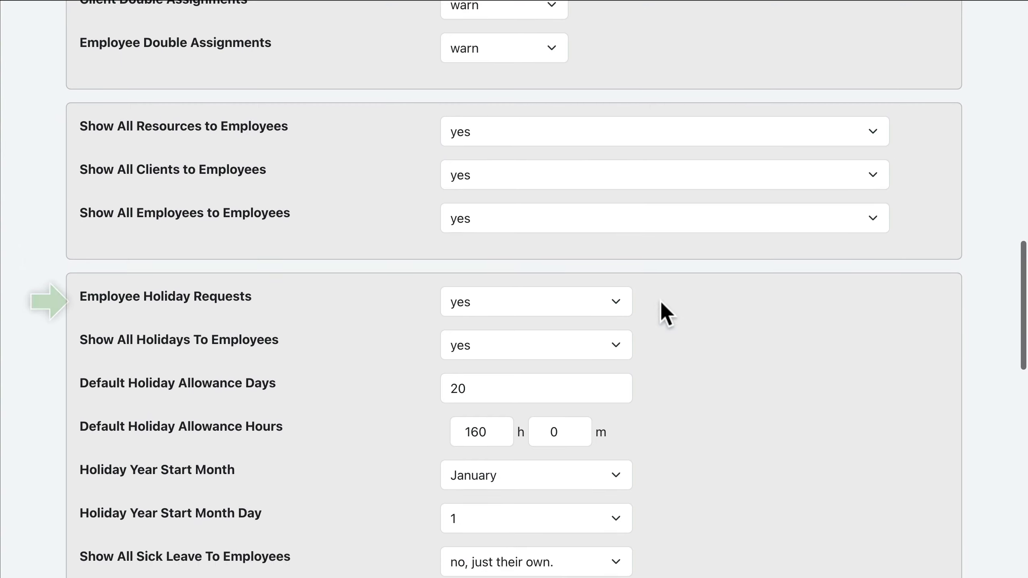
pyautogui.click(537, 304)
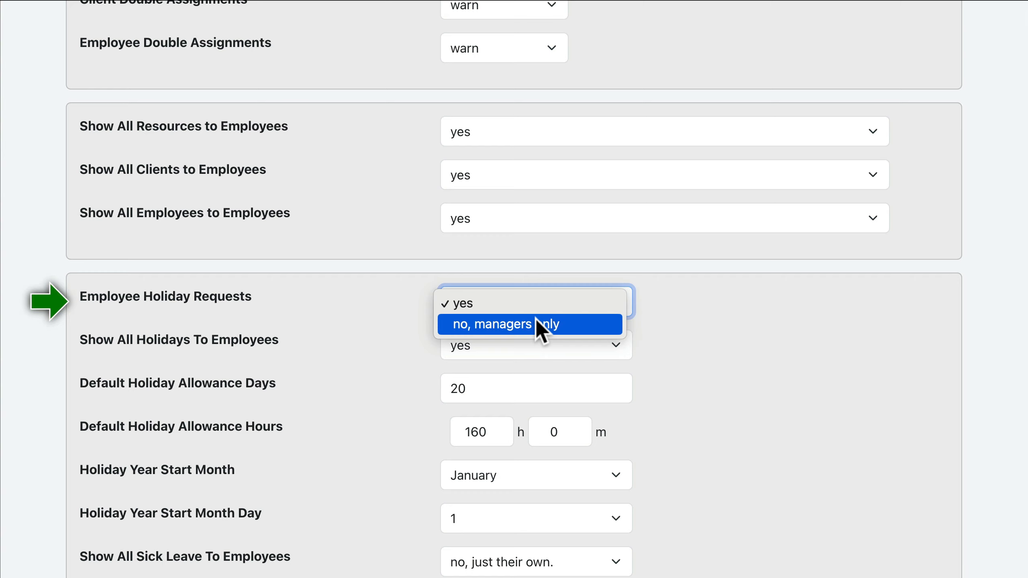
pyautogui.click(539, 307)
pyautogui.scroll(-2, 540, 312)
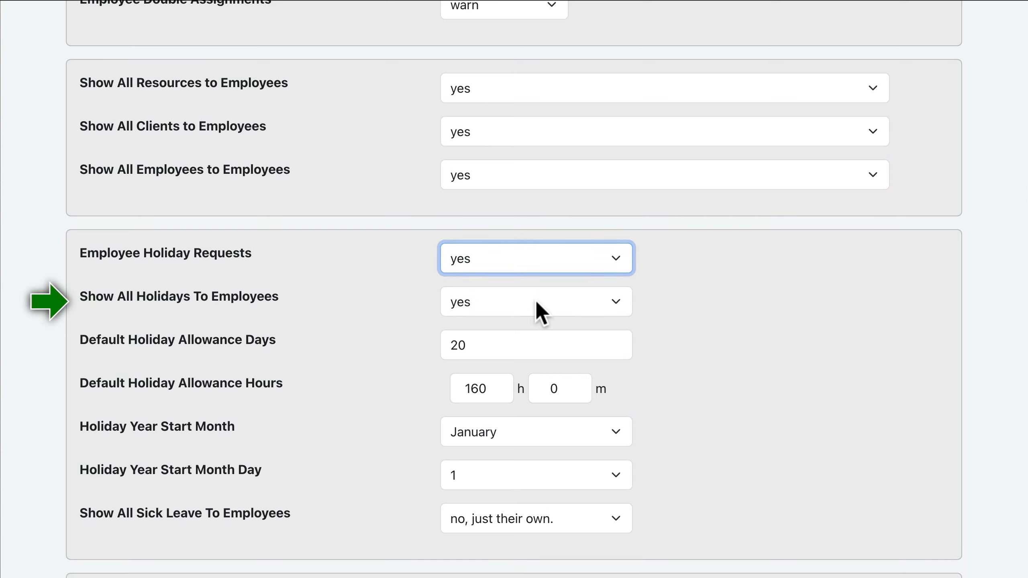
pyautogui.click(536, 304)
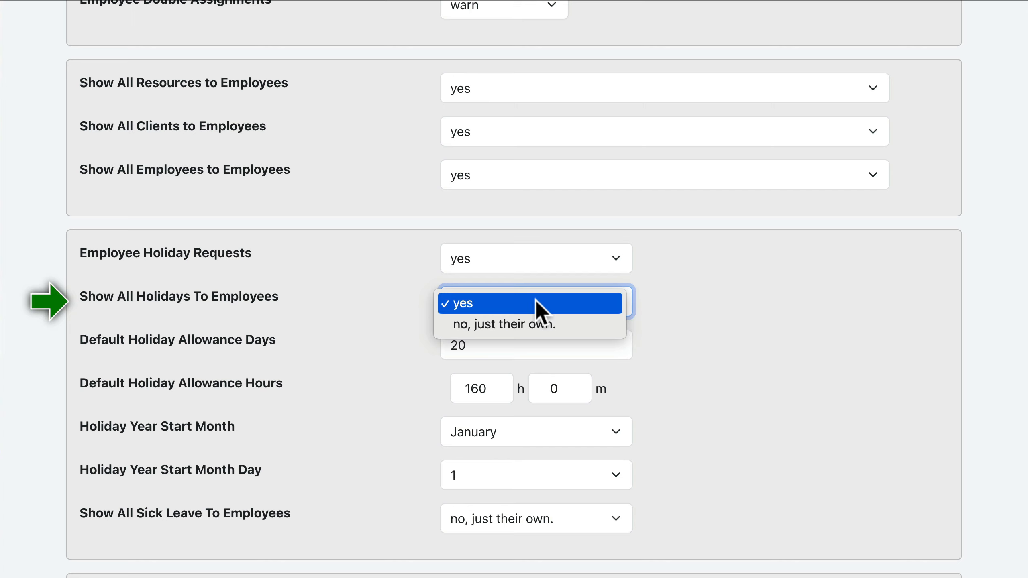
pyautogui.click(539, 325)
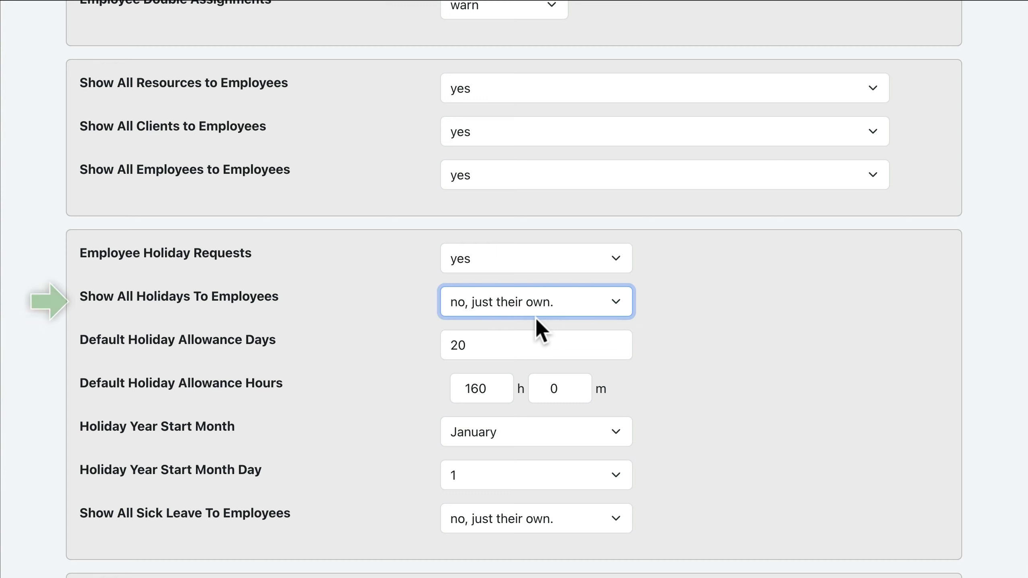
# - Set the default holiday allowance to 20 days and start the holiday year on January 1
pyautogui.scroll(-2, 535, 319)
pyautogui.moveTo(536, 301)
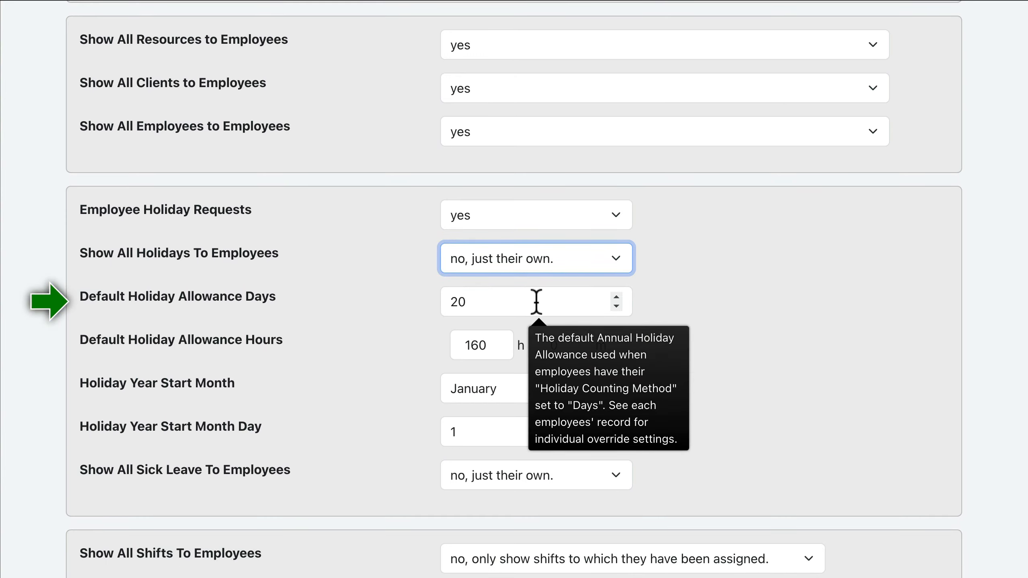
pyautogui.click(536, 301)
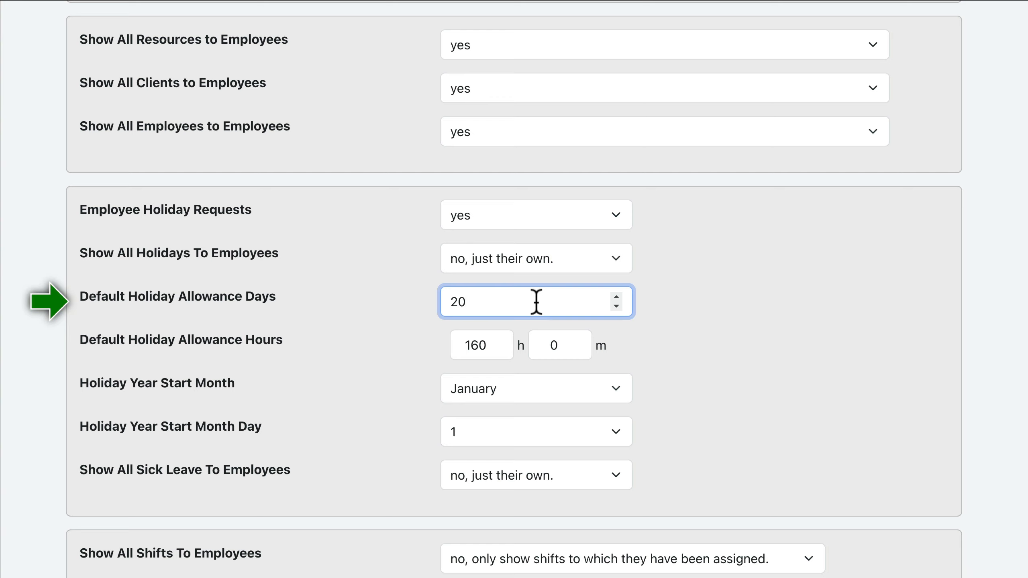
pyautogui.scroll(-2, 536, 302)
pyautogui.scroll(-1, 537, 302)
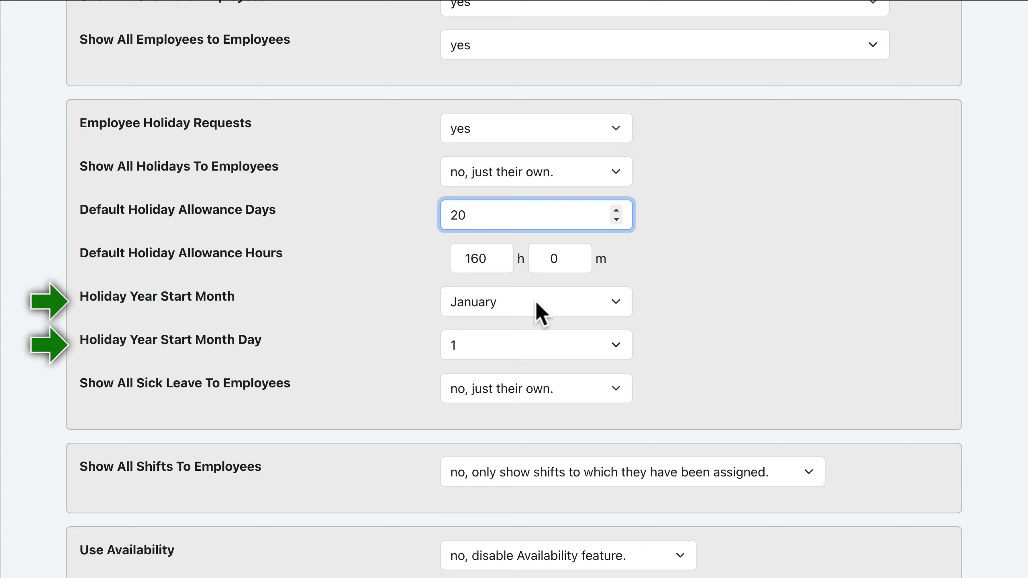
pyautogui.click(536, 302)
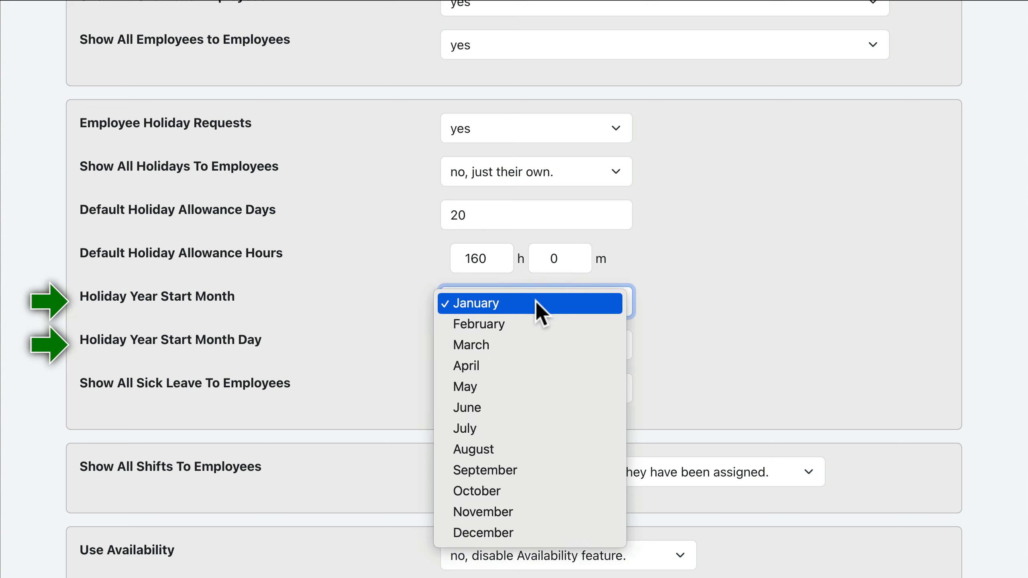
pyautogui.click(535, 300)
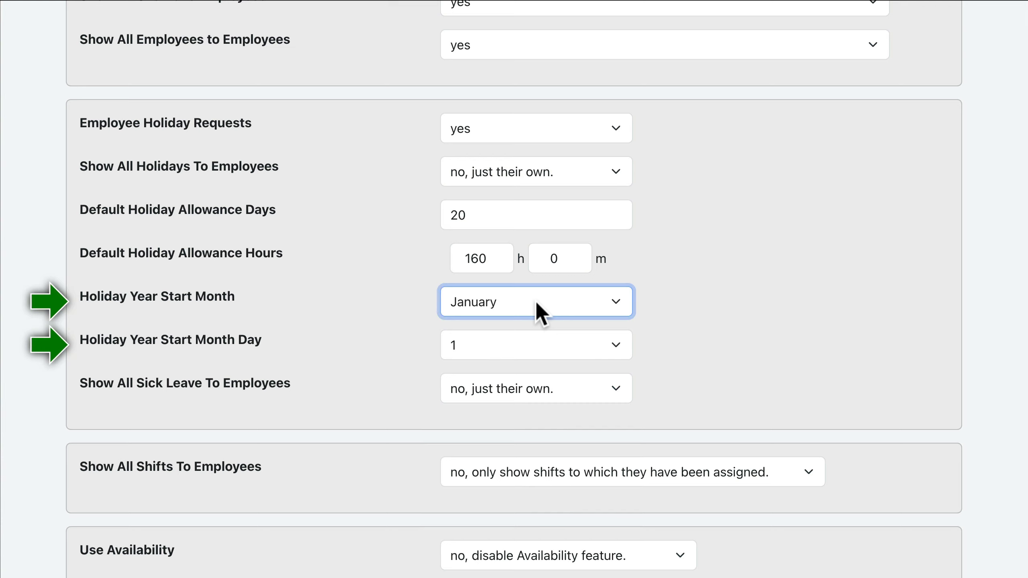
pyautogui.click(535, 344)
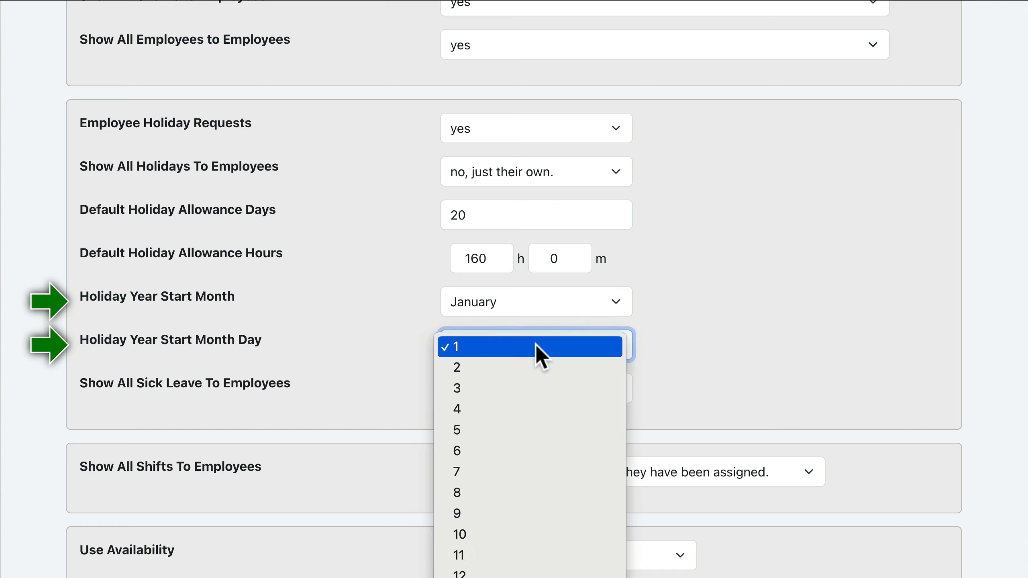
pyautogui.click(535, 343)
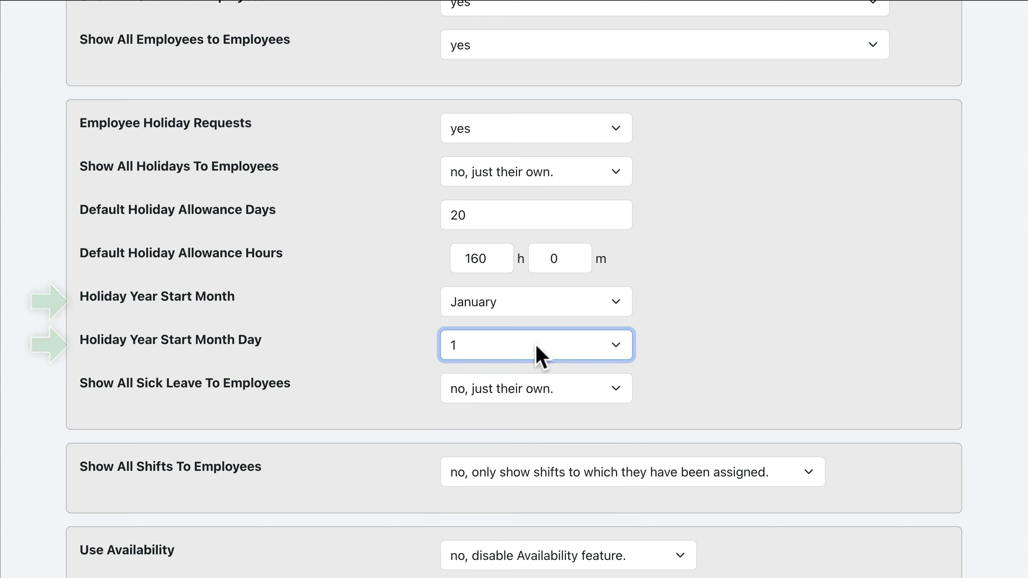
# - Set Show All Sick Leave To Employees to "no, just their own."
pyautogui.scroll(-3, 535, 343)
pyautogui.moveTo(536, 303)
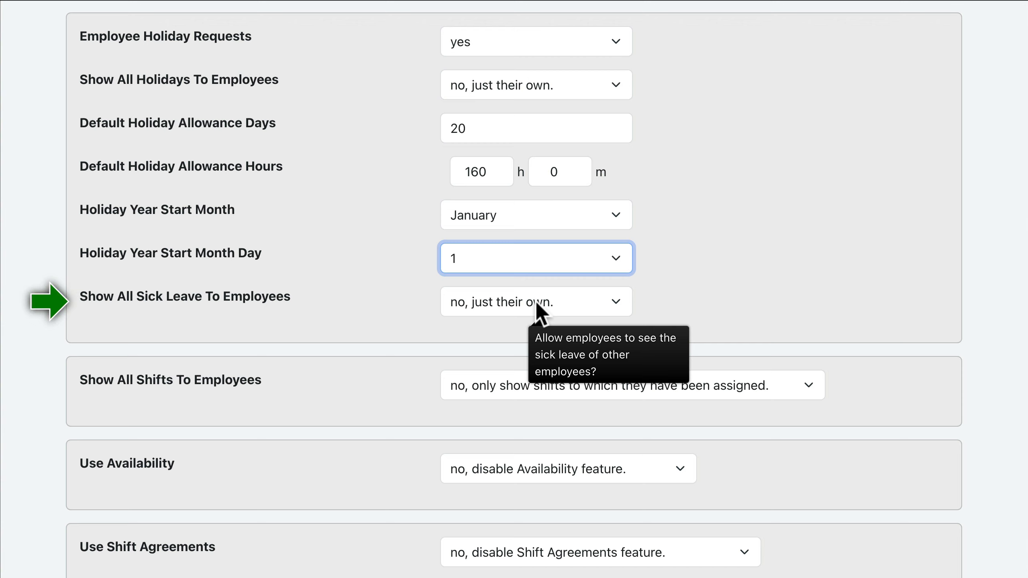
pyautogui.click(537, 305)
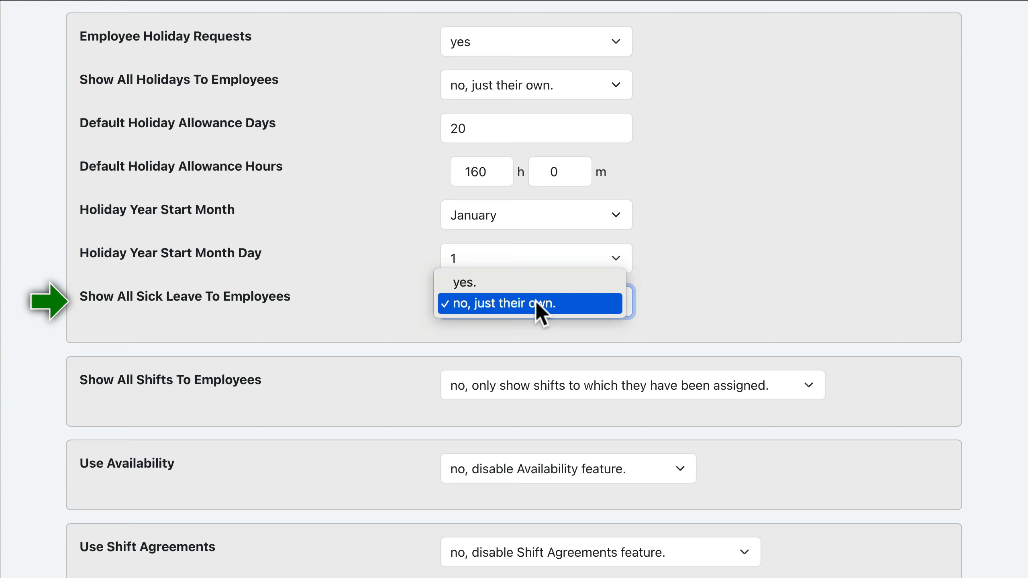
pyautogui.click(538, 304)
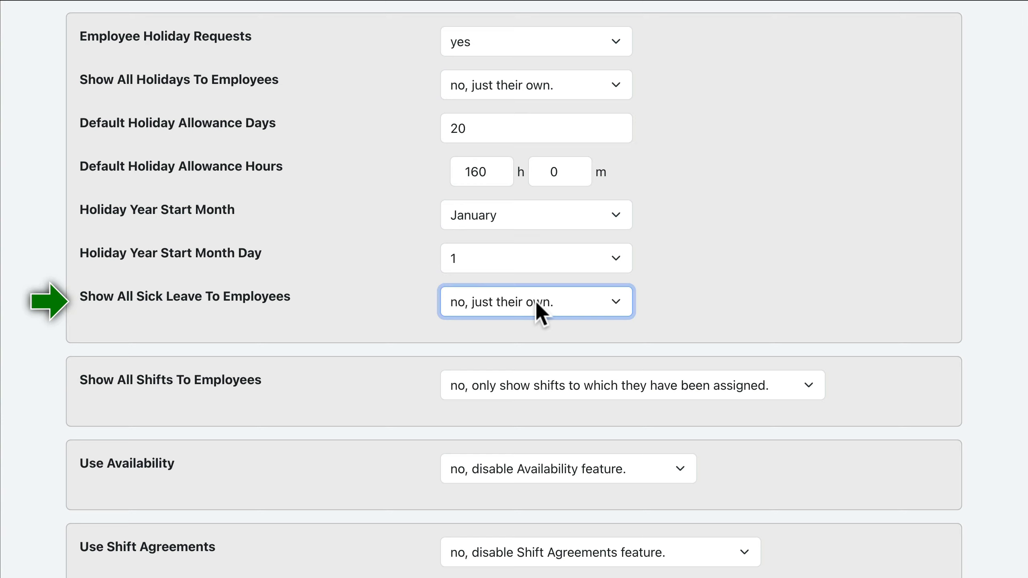
# - Show all shifts to employees, and show assignments on other shifts for other visible record types
pyautogui.scroll(-3, 536, 304)
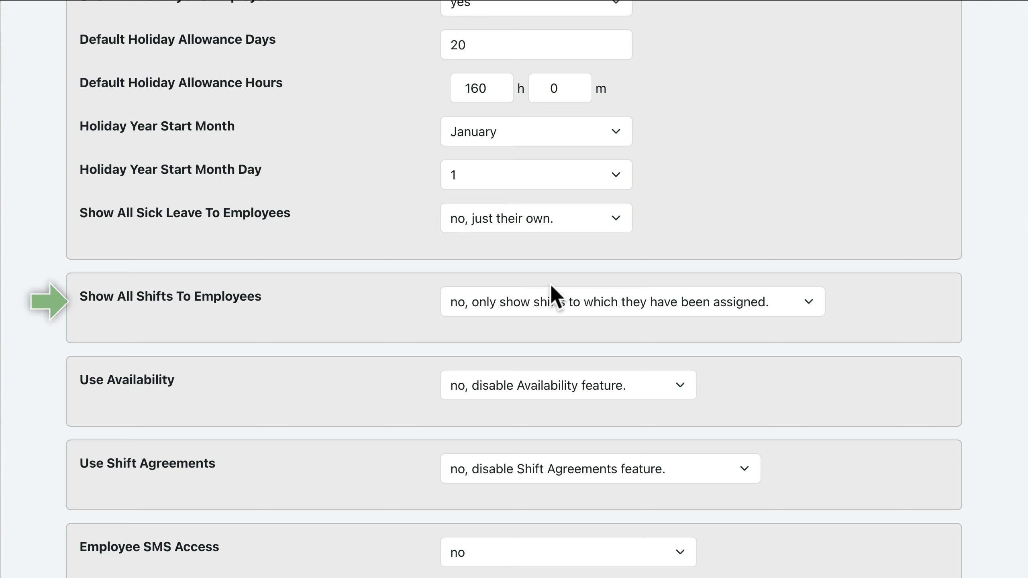
pyautogui.moveTo(632, 301)
pyautogui.click(633, 303)
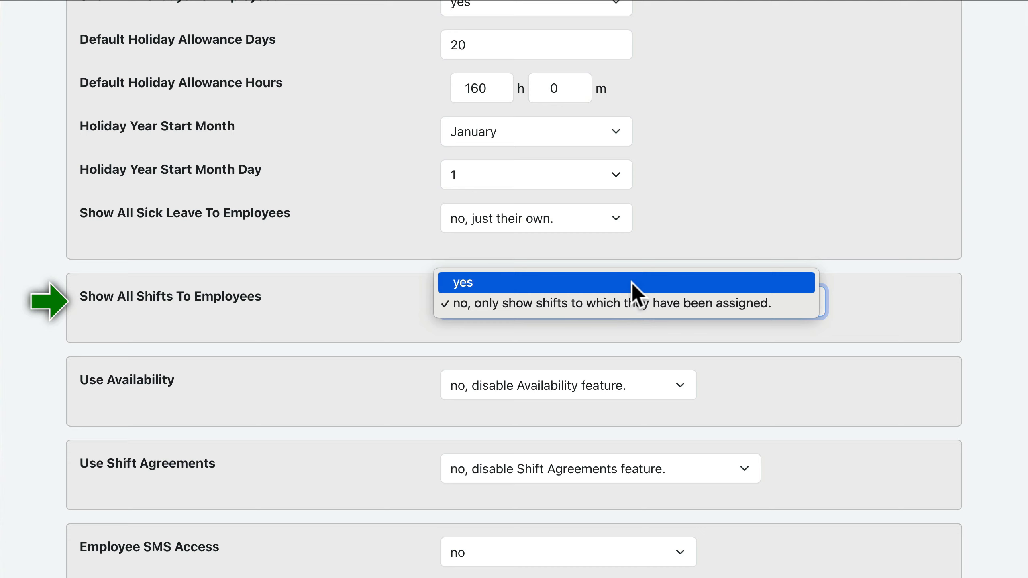
pyautogui.click(632, 283)
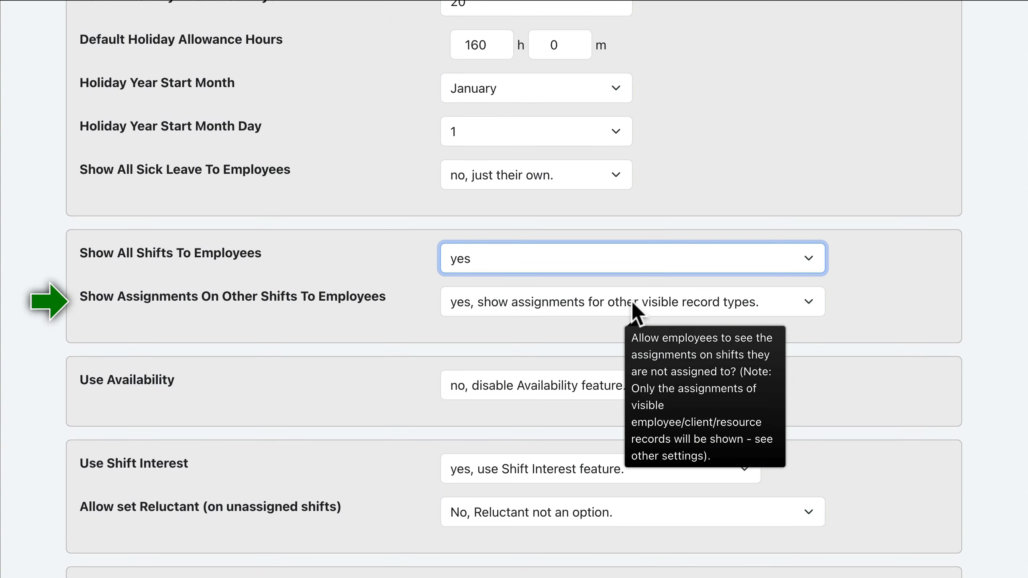
pyautogui.click(636, 312)
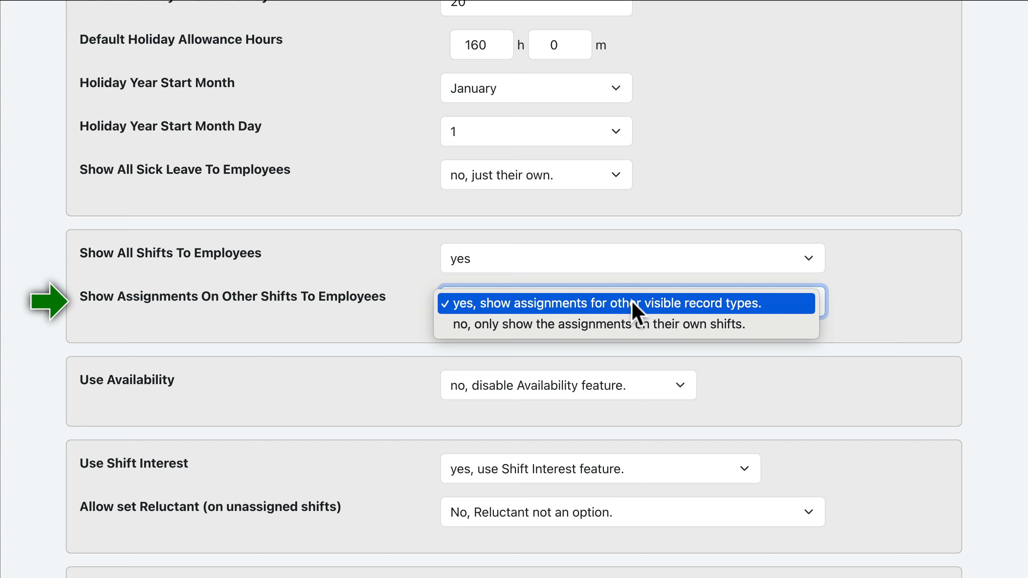
pyautogui.click(636, 312)
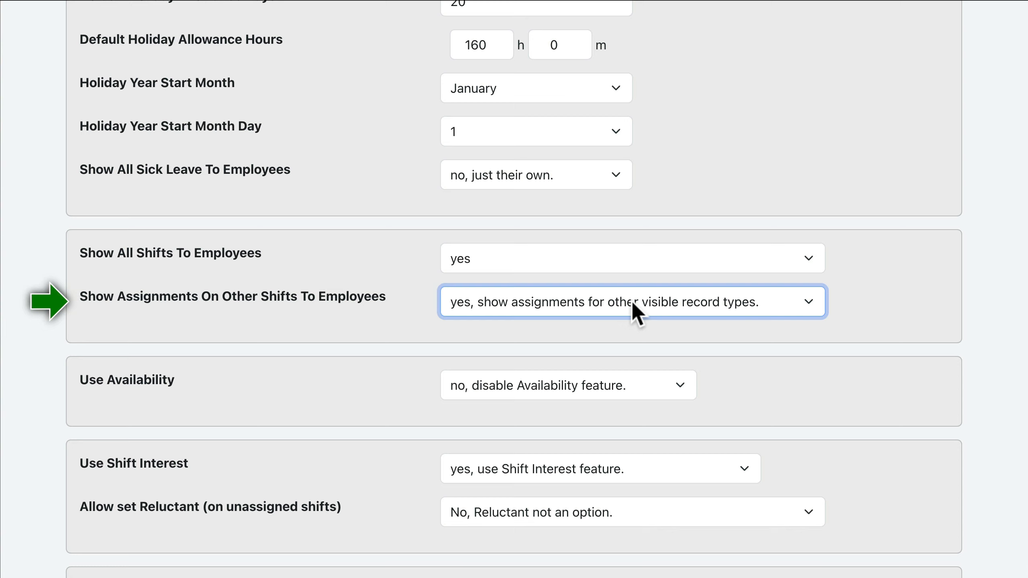
# - Enable the Availability feature and set Show All Availability To Employees to "no, just their own."
pyautogui.scroll(-2, 635, 314)
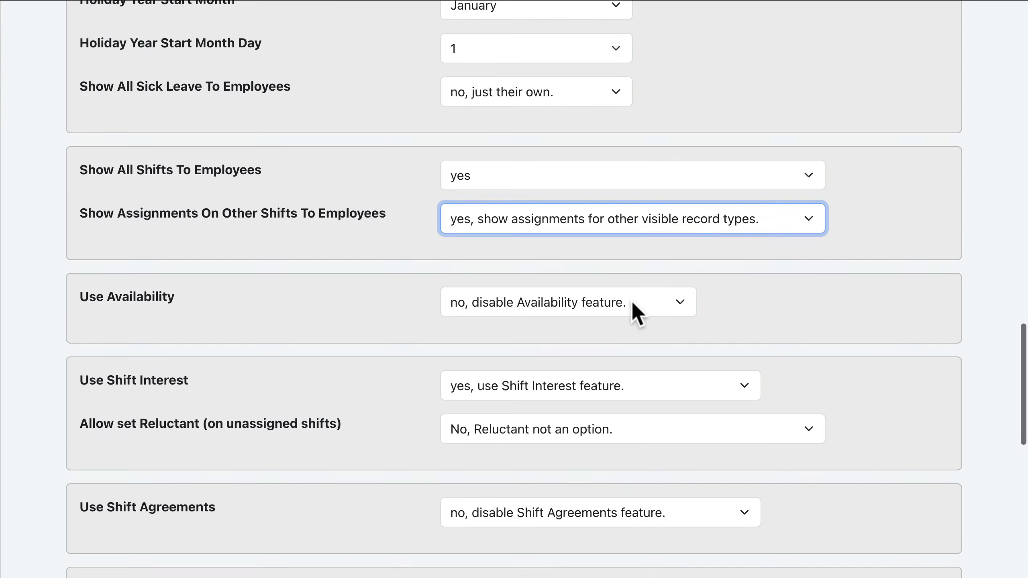
pyautogui.click(568, 304)
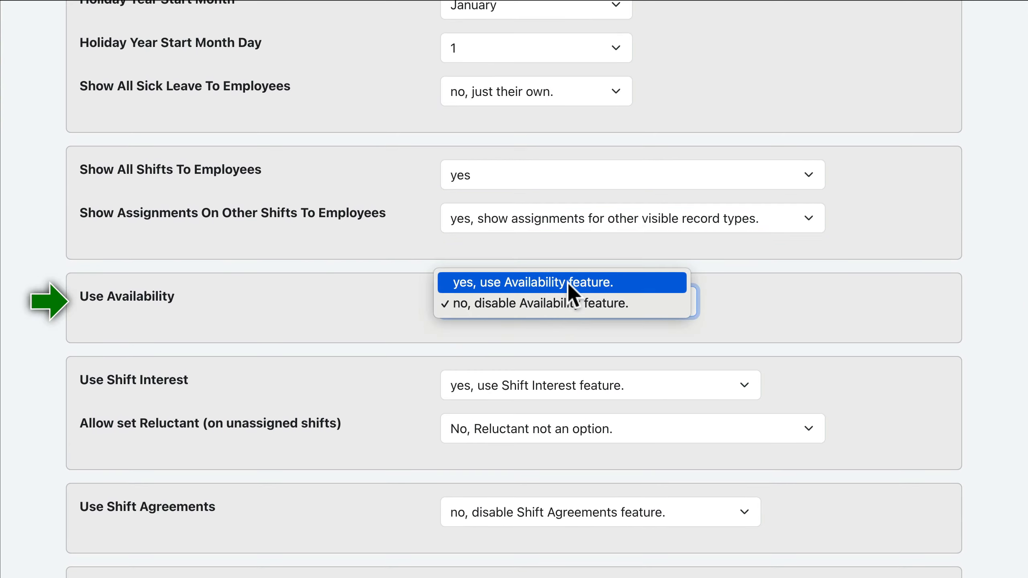
pyautogui.click(567, 283)
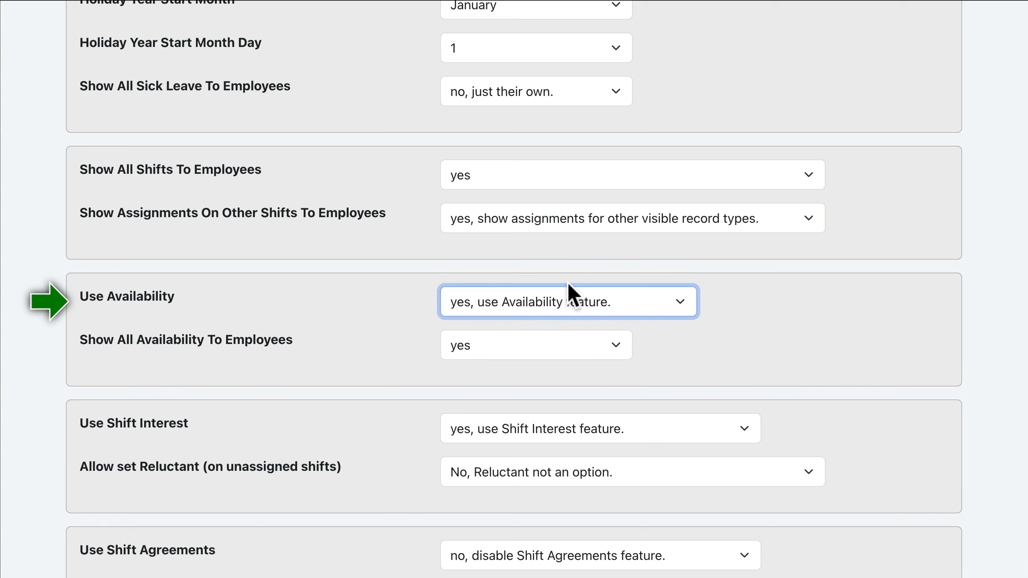
pyautogui.scroll(-2, 567, 282)
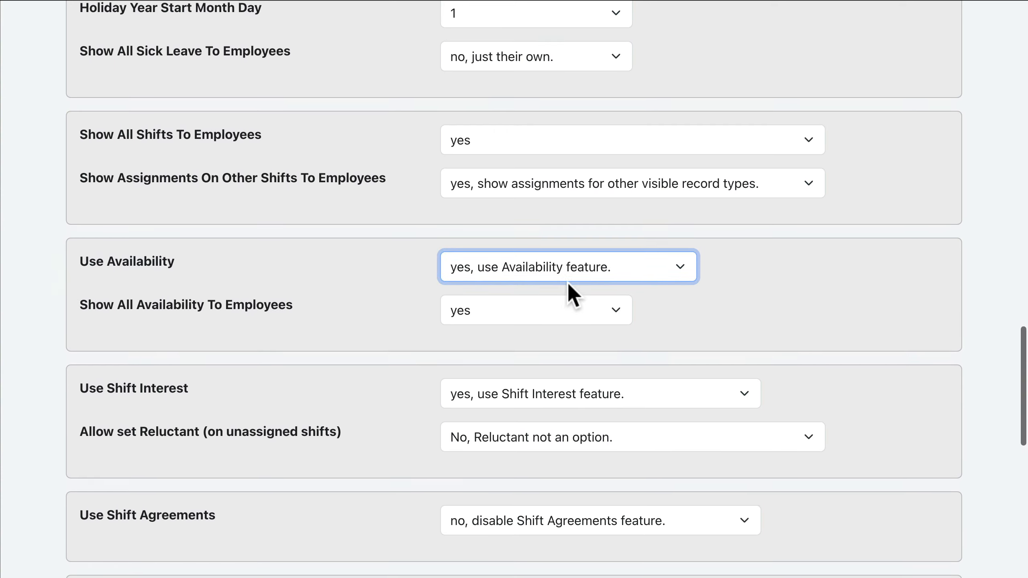
pyautogui.click(539, 313)
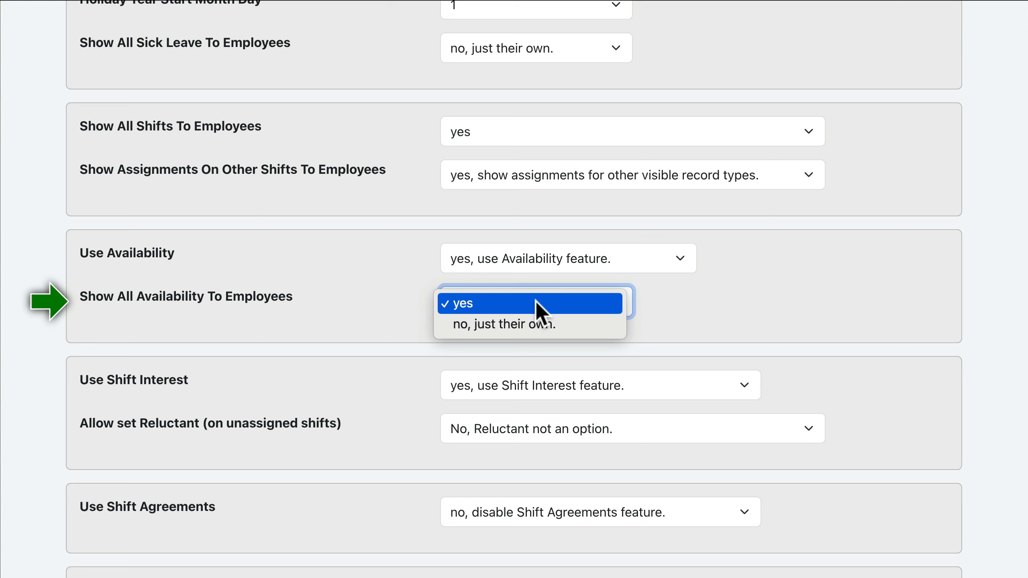
pyautogui.click(537, 324)
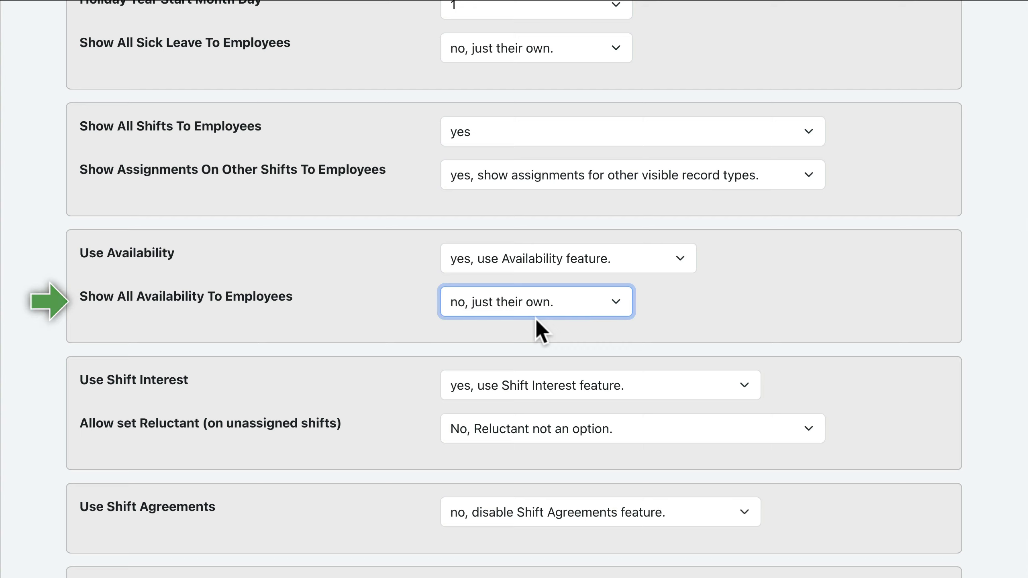
pyautogui.scroll(-2, 537, 322)
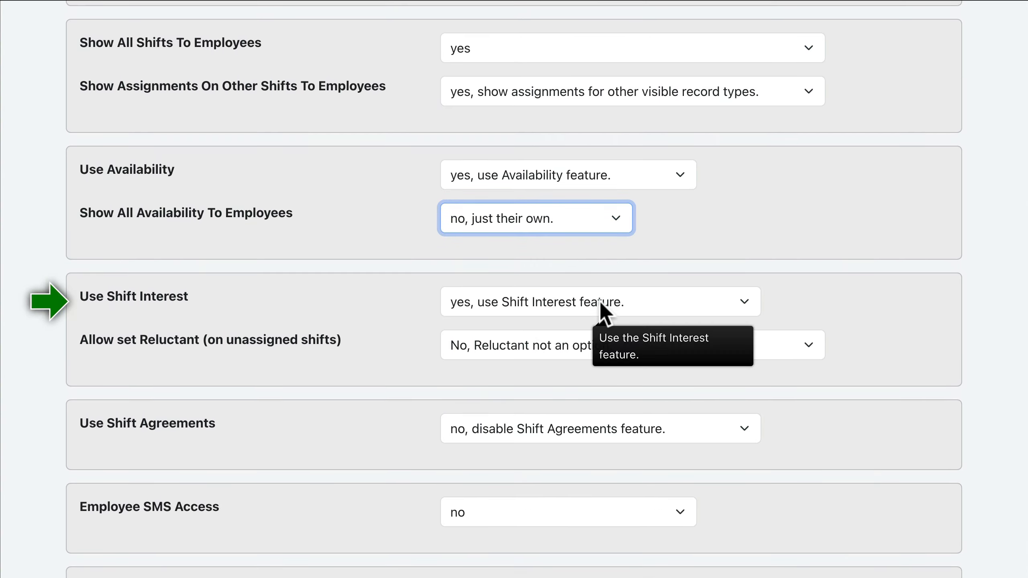
# - Enable the Shift Interest feature and set Allow set Reluctant on unassigned shifts to "No, Reluctant not an option."
pyautogui.click(600, 307)
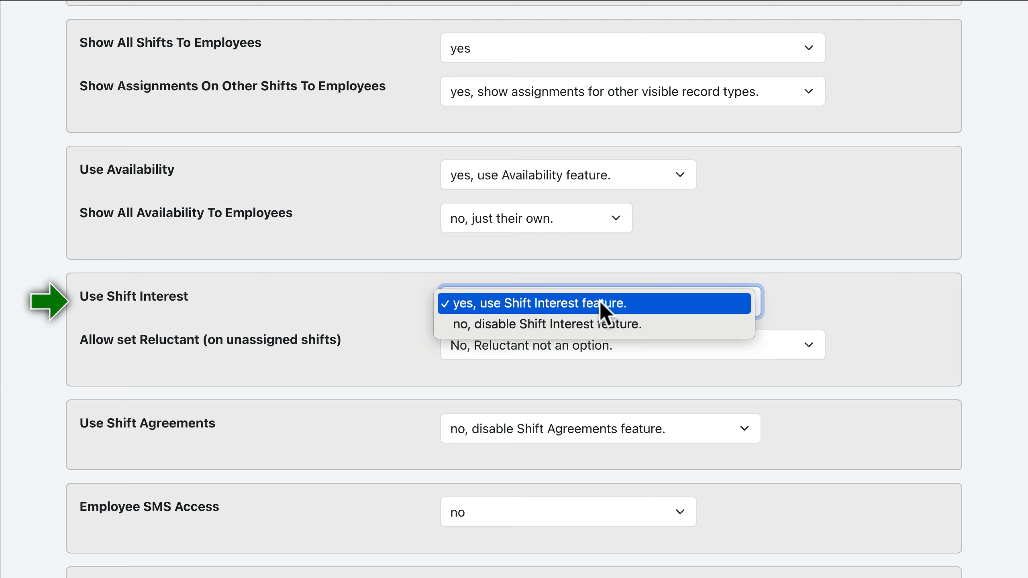
pyautogui.click(601, 302)
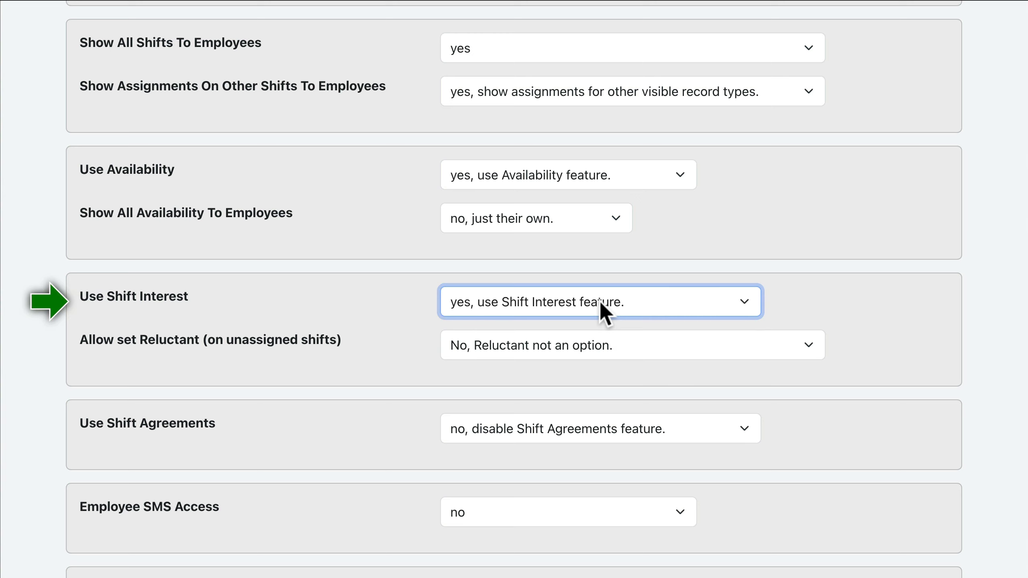
pyautogui.scroll(-2, 601, 304)
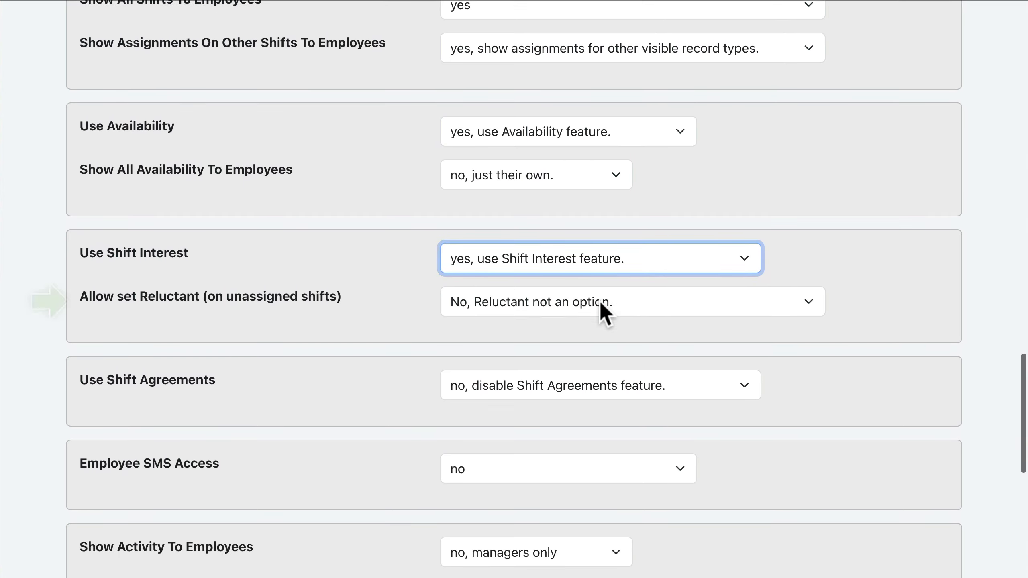
pyautogui.click(638, 314)
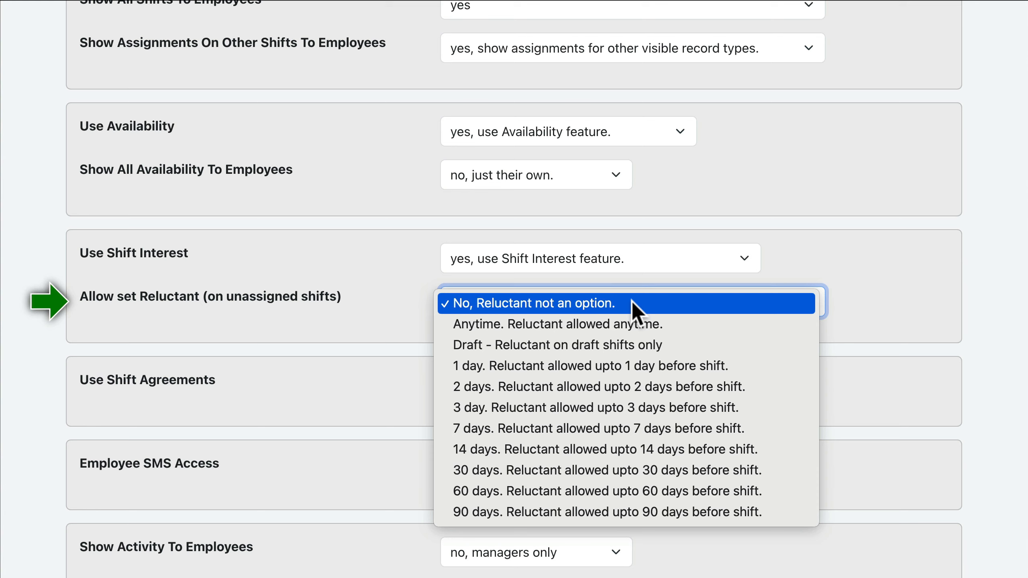
pyautogui.click(632, 303)
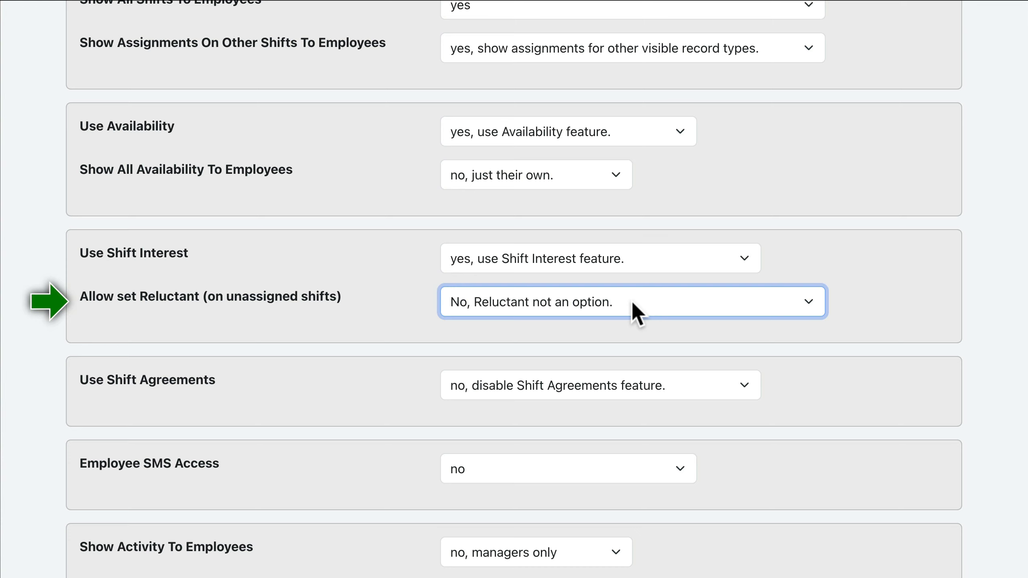
# - Enable the Shift Agreements feature and set Allow Decline on assigned shifts to "No, Decline is not an option."
pyautogui.scroll(-3, 632, 305)
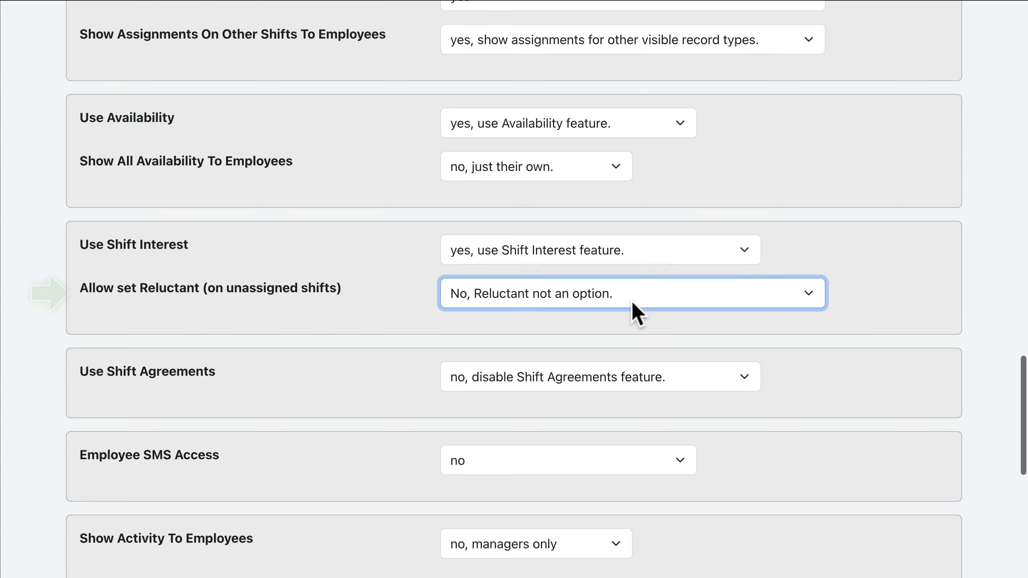
pyautogui.click(599, 301)
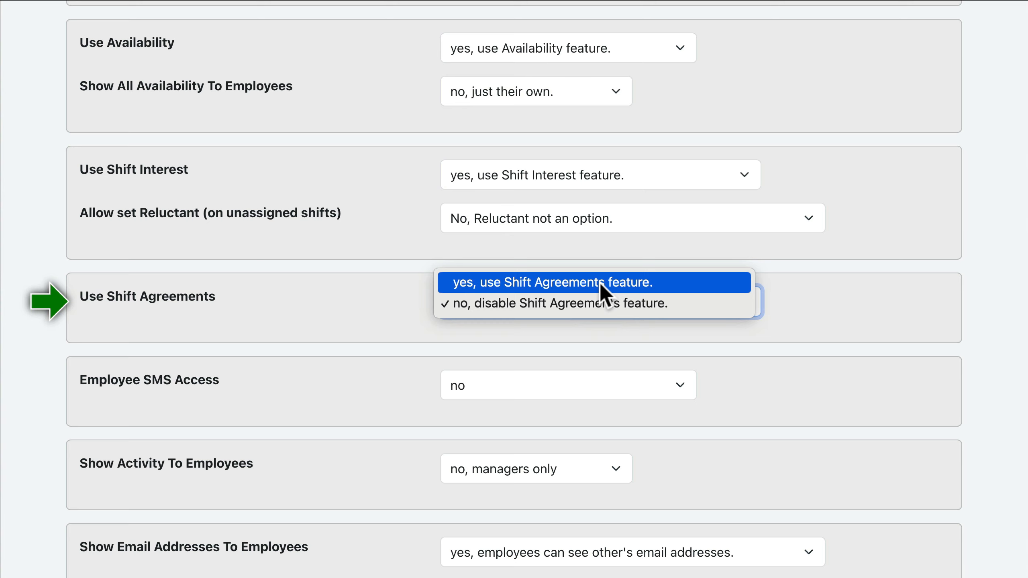
pyautogui.click(599, 283)
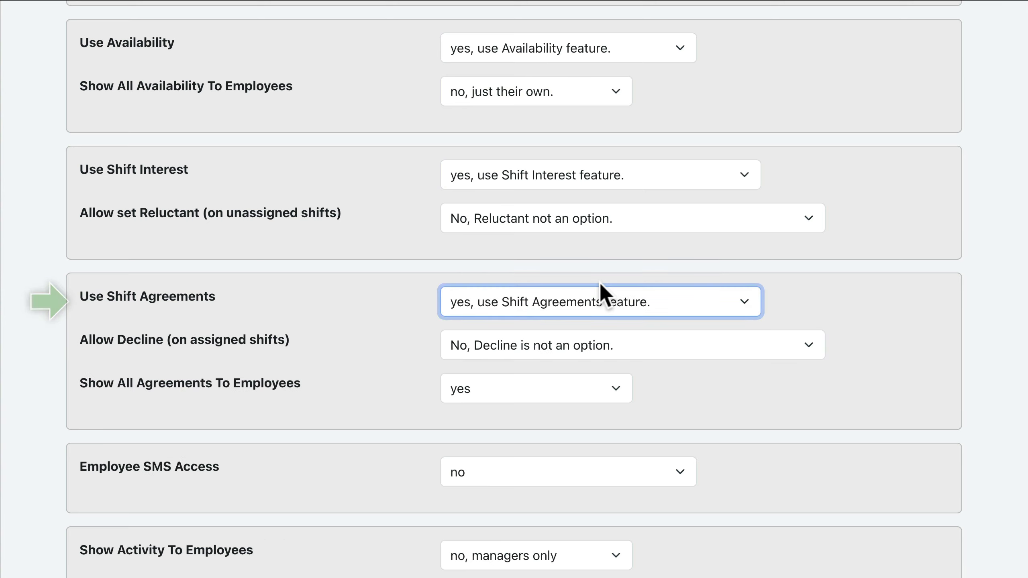
pyautogui.scroll(-2, 601, 283)
pyautogui.click(637, 315)
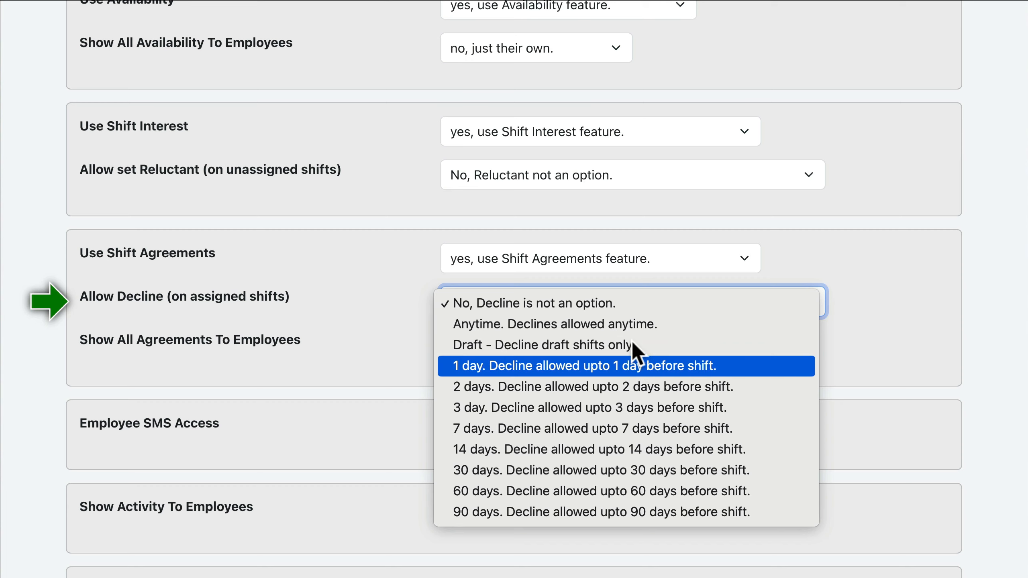
pyautogui.click(632, 299)
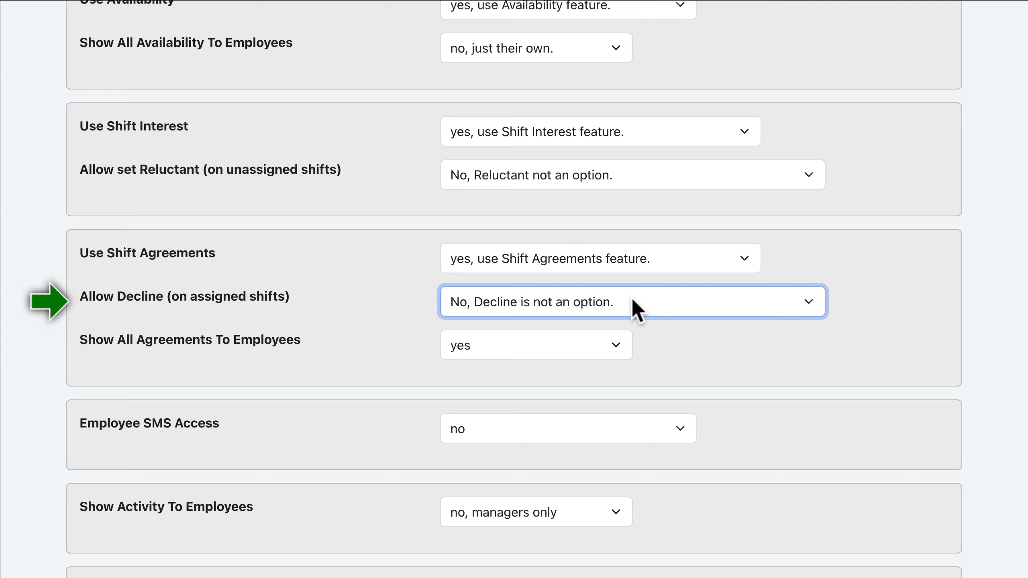
# - Set Show All Agreements To Employees to "yes"
pyautogui.scroll(-2, 632, 300)
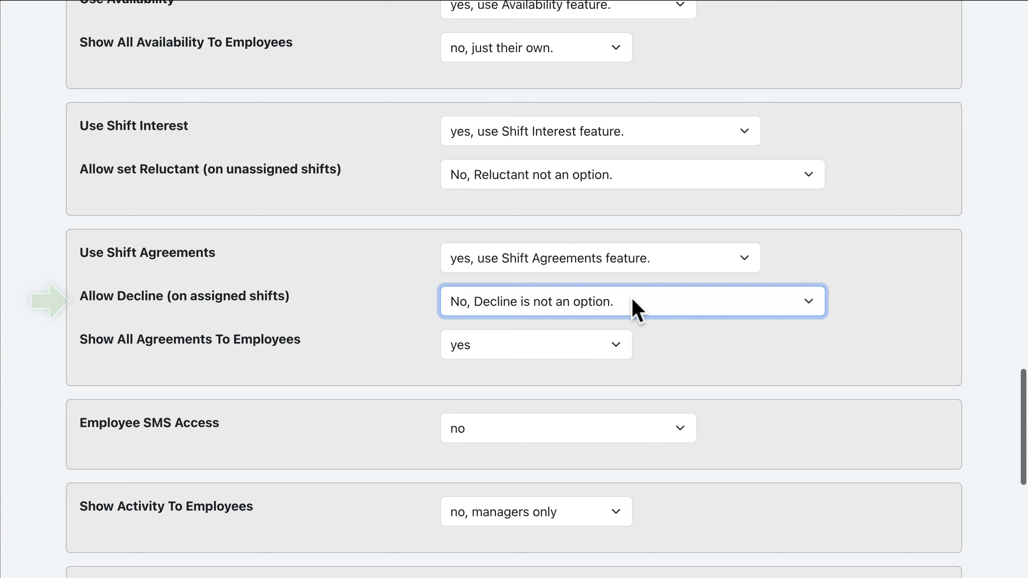
pyautogui.click(538, 314)
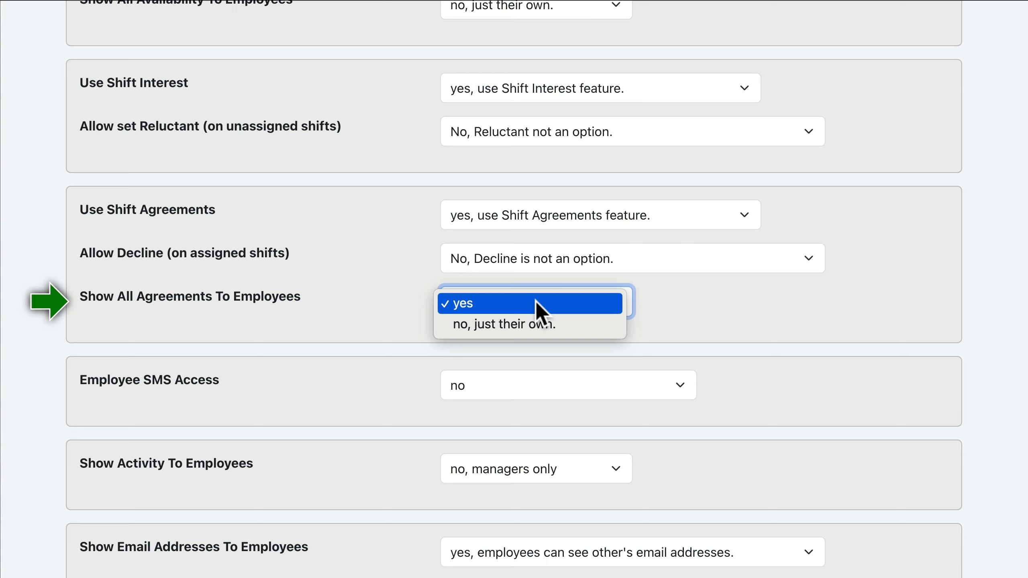
pyautogui.click(536, 303)
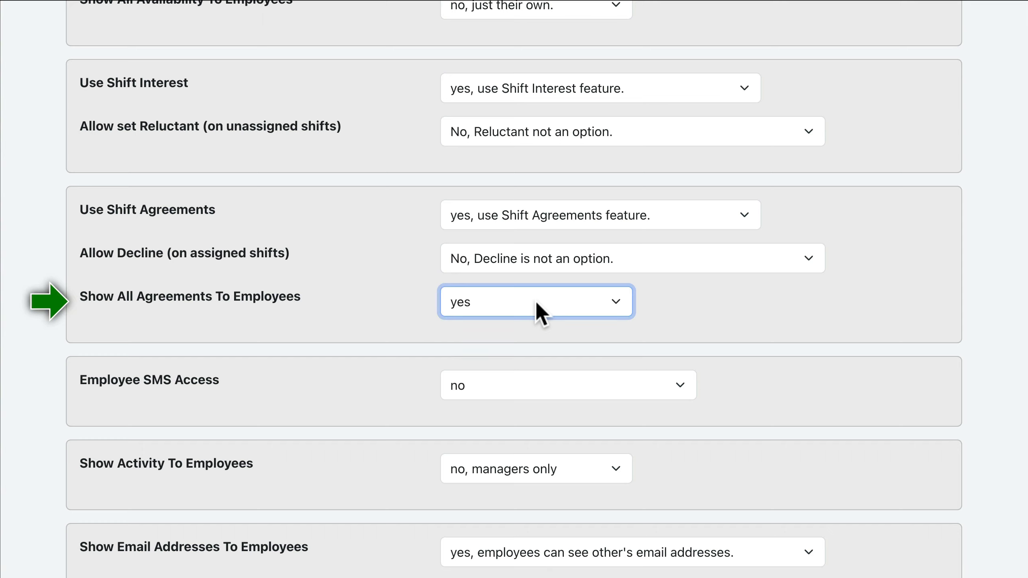
# - Set Employee SMS Access to "no" and Show Activity To Employees to "no, managers only"
pyautogui.scroll(-3, 535, 300)
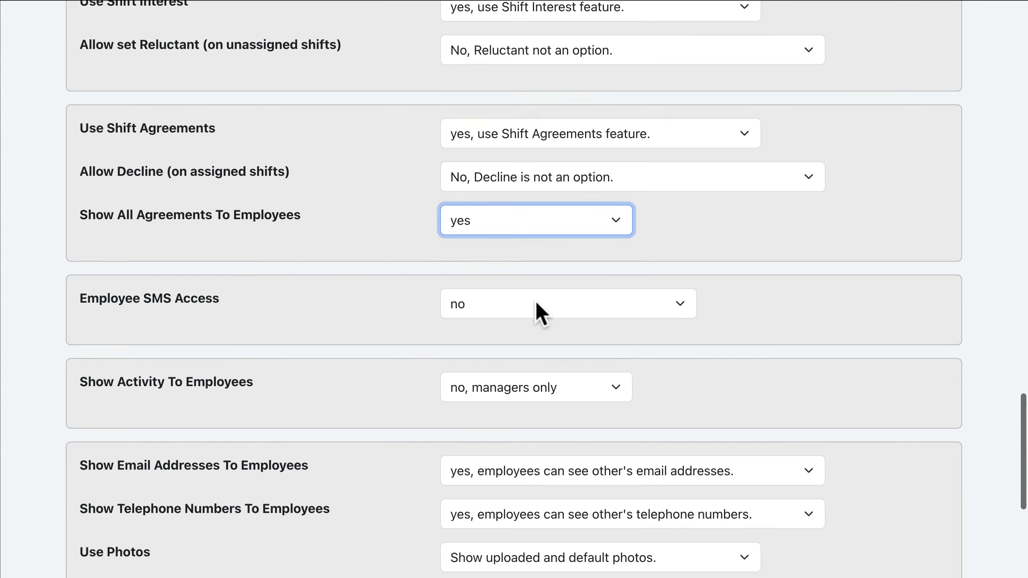
pyautogui.click(567, 300)
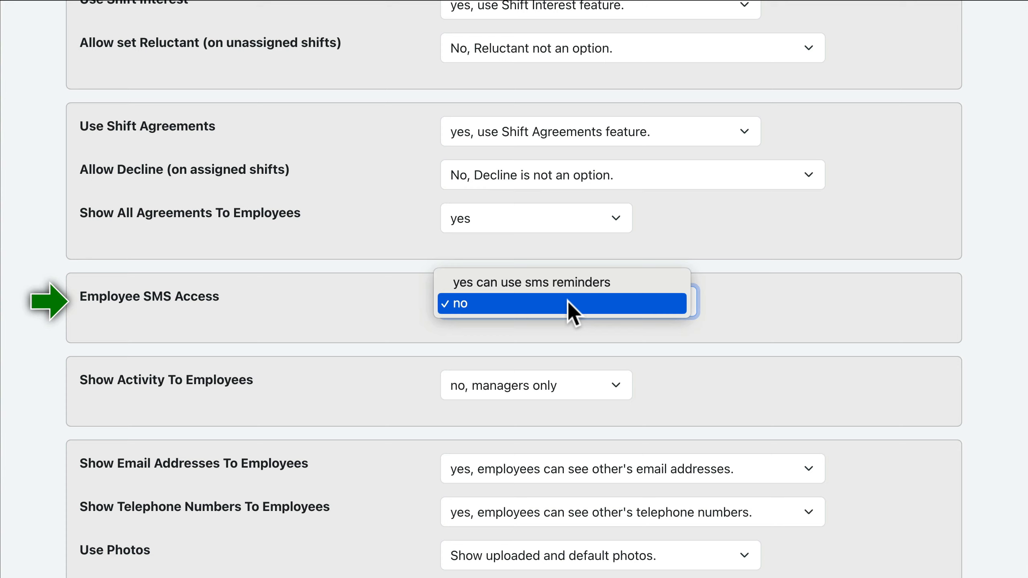
pyautogui.click(567, 301)
pyautogui.scroll(-2, 567, 300)
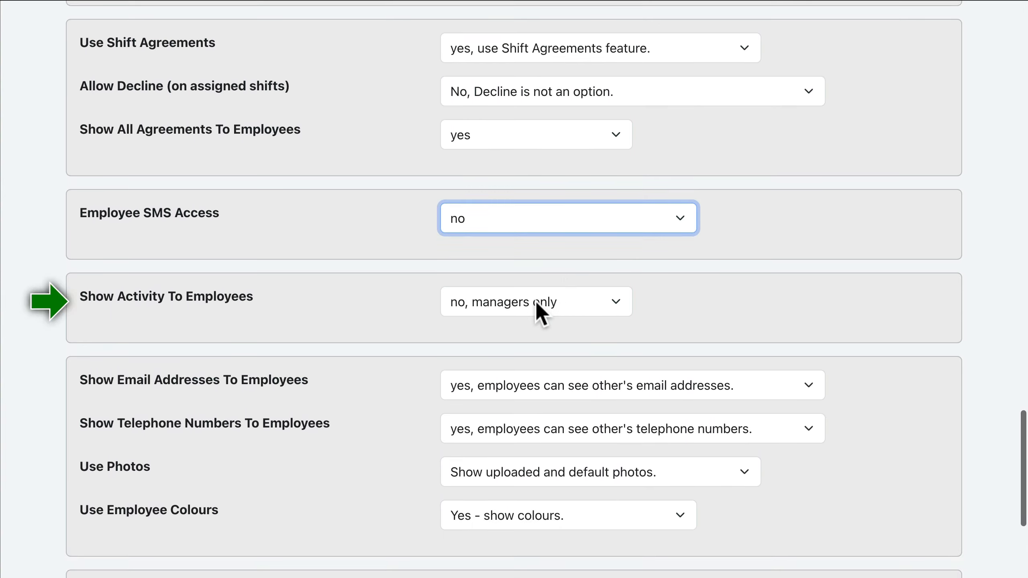
pyautogui.click(535, 301)
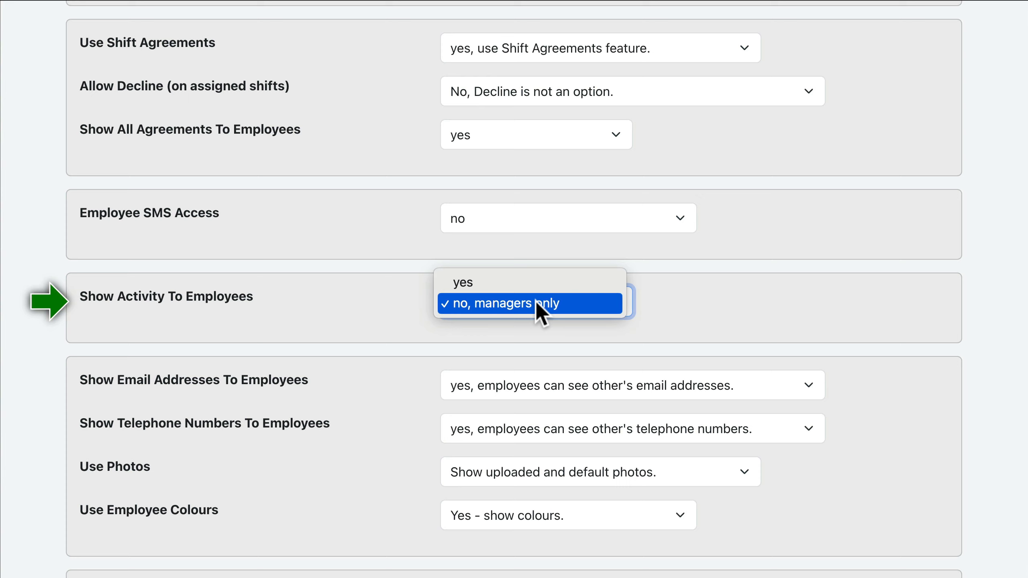
pyautogui.click(540, 304)
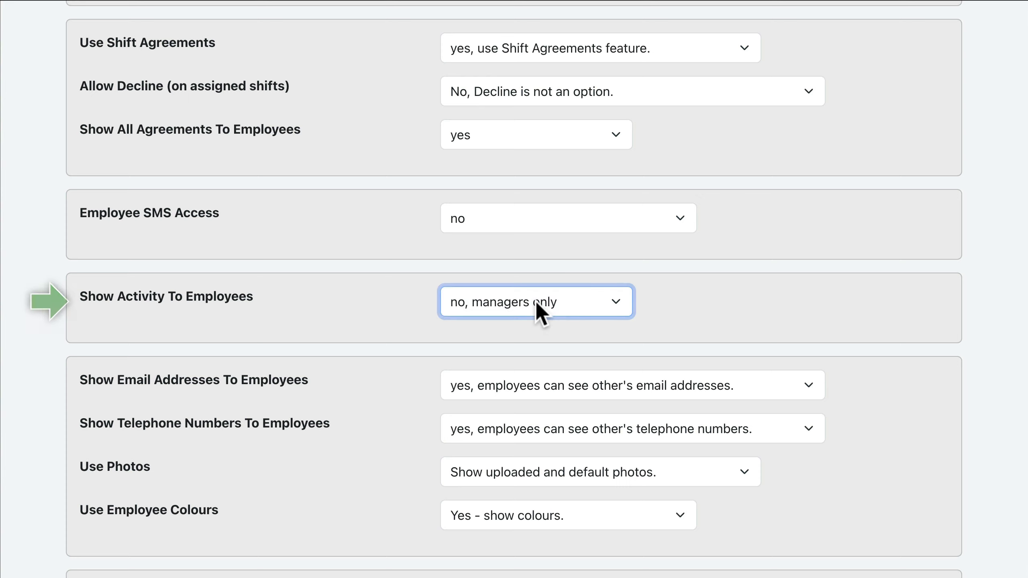
# - Allow employees to see each other's email addresses and telephone numbers
pyautogui.scroll(-3, 538, 309)
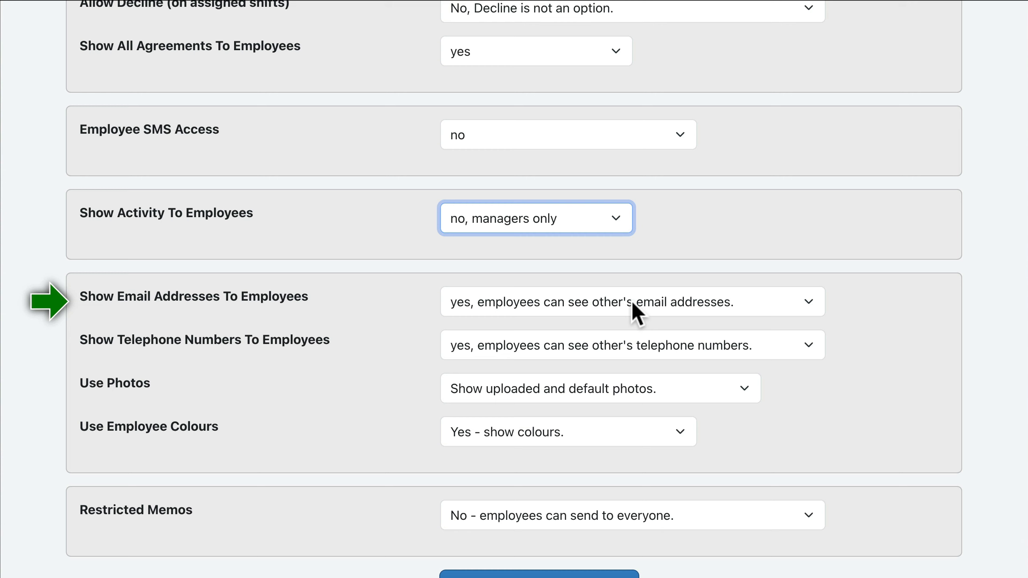
pyautogui.click(634, 304)
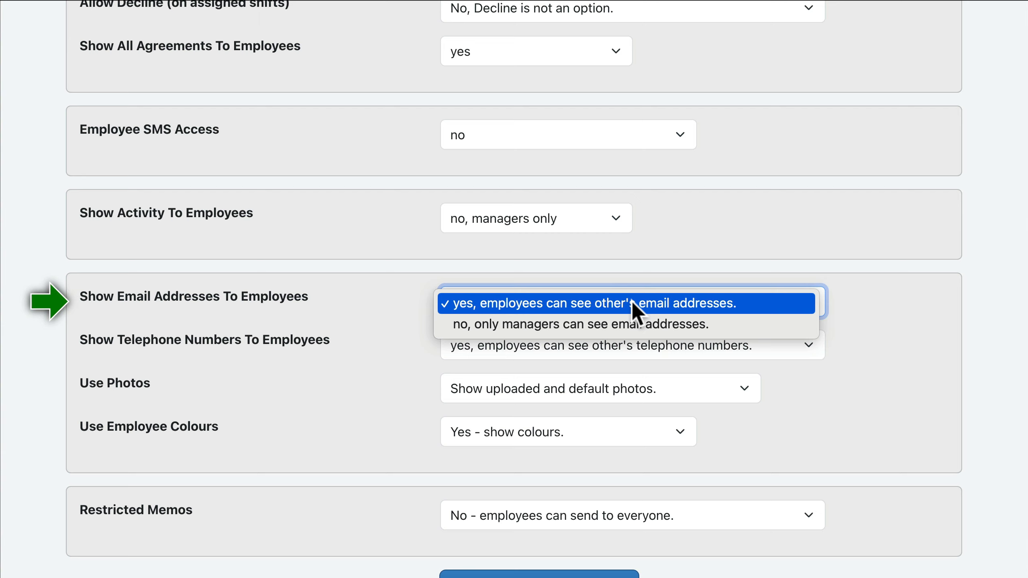
pyautogui.click(632, 304)
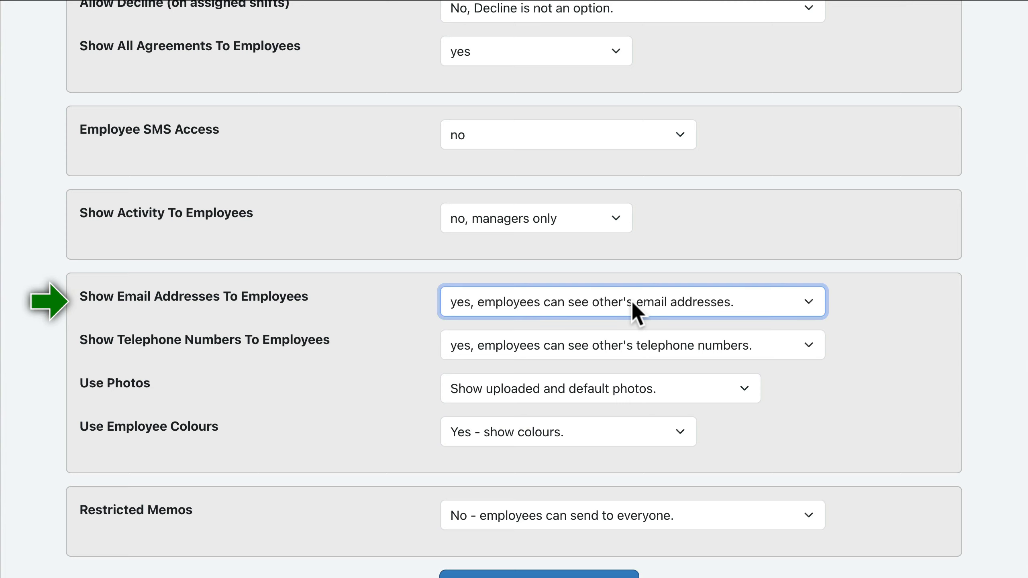
pyautogui.scroll(-2, 632, 301)
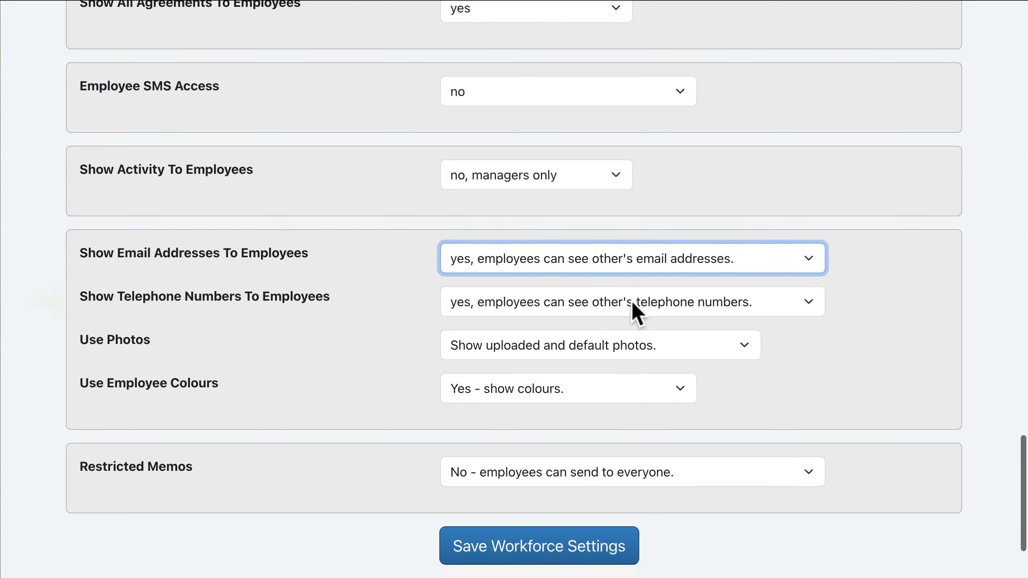
pyautogui.click(636, 314)
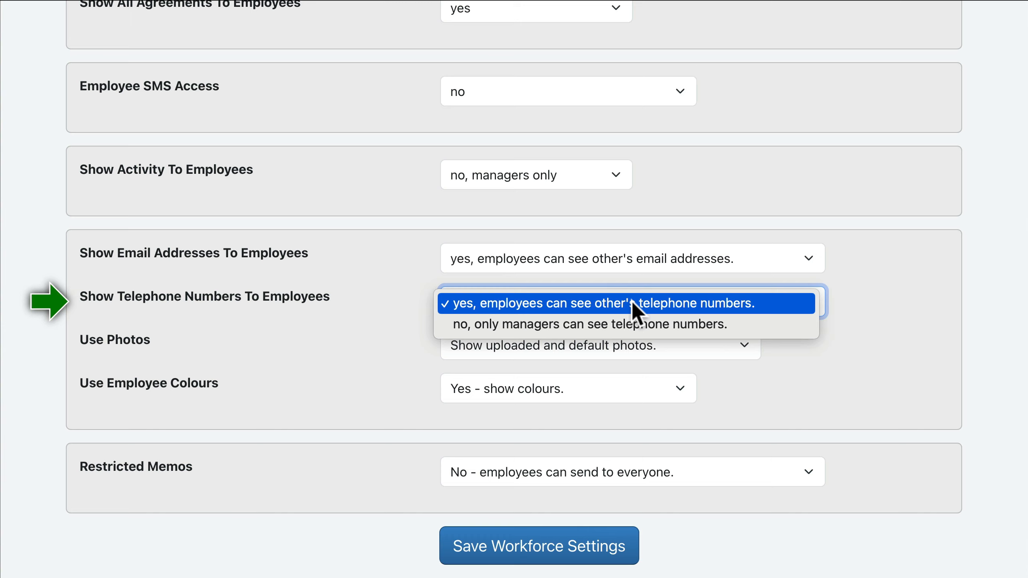
pyautogui.click(633, 303)
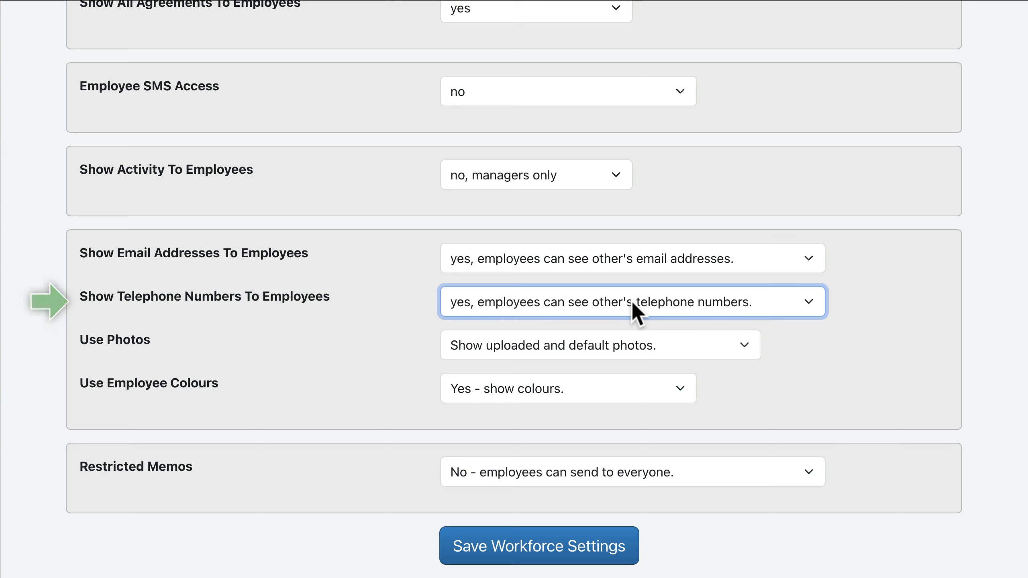
# - Set Use Photos to "Show uploaded and default photos." and Use Employee Colours to "Yes - show colours."
pyautogui.scroll(-2, 633, 304)
pyautogui.click(603, 314)
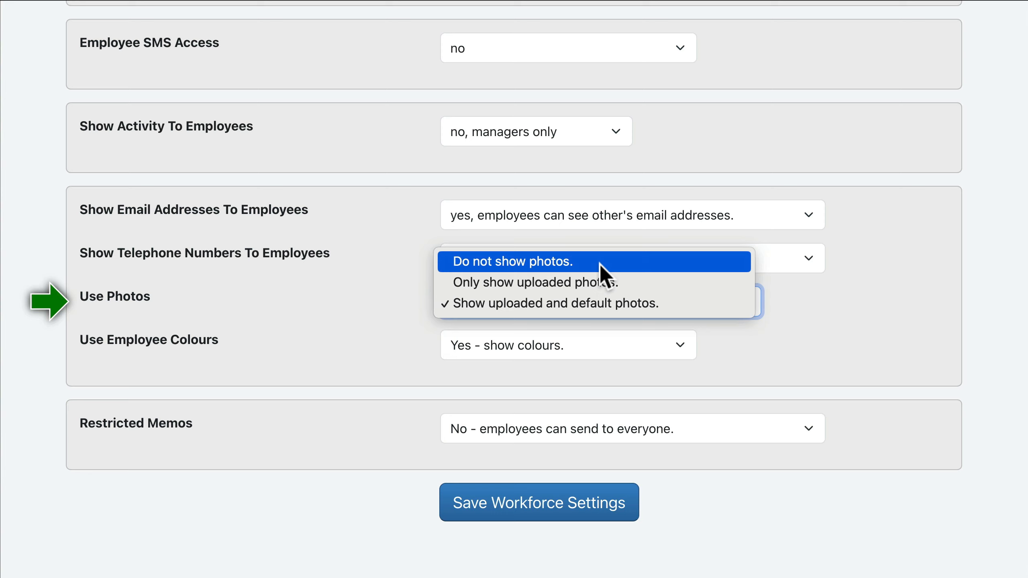
pyautogui.click(599, 303)
pyautogui.scroll(-2, 599, 308)
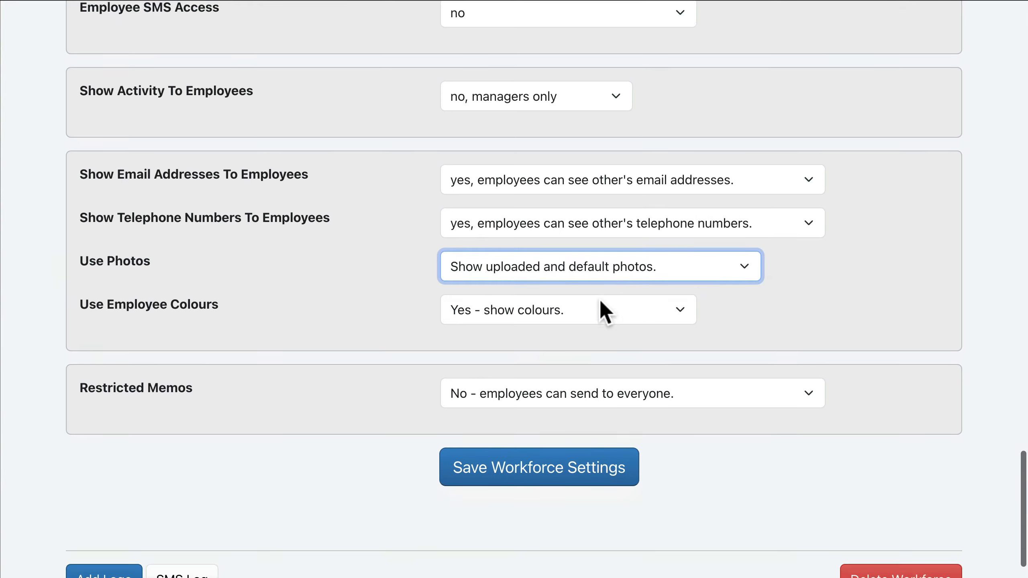
pyautogui.click(569, 304)
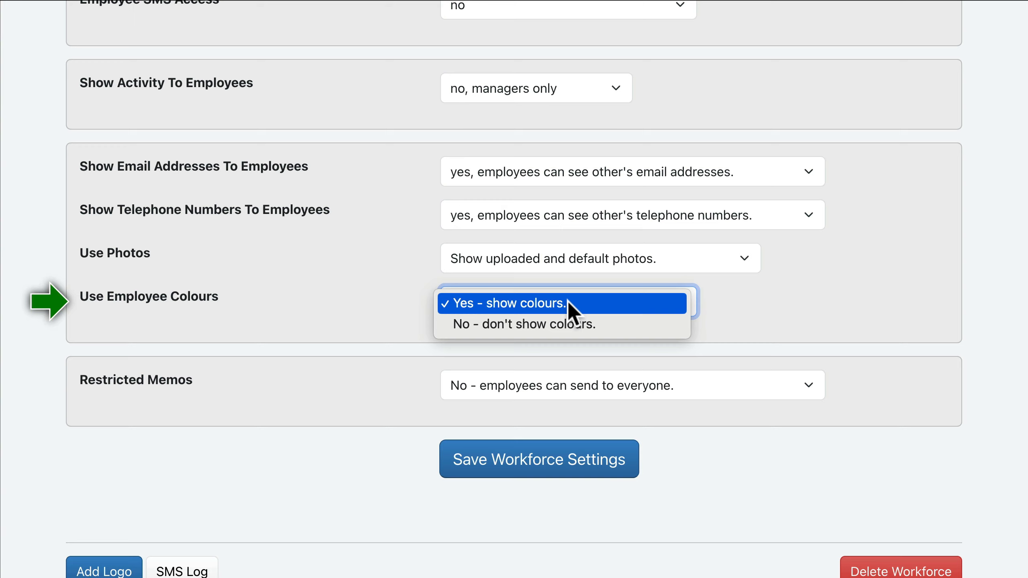
pyautogui.click(568, 303)
# - Set Restricted Memos to "No - employees can send to everyone." and save the workforce settings
pyautogui.scroll(-3, 569, 312)
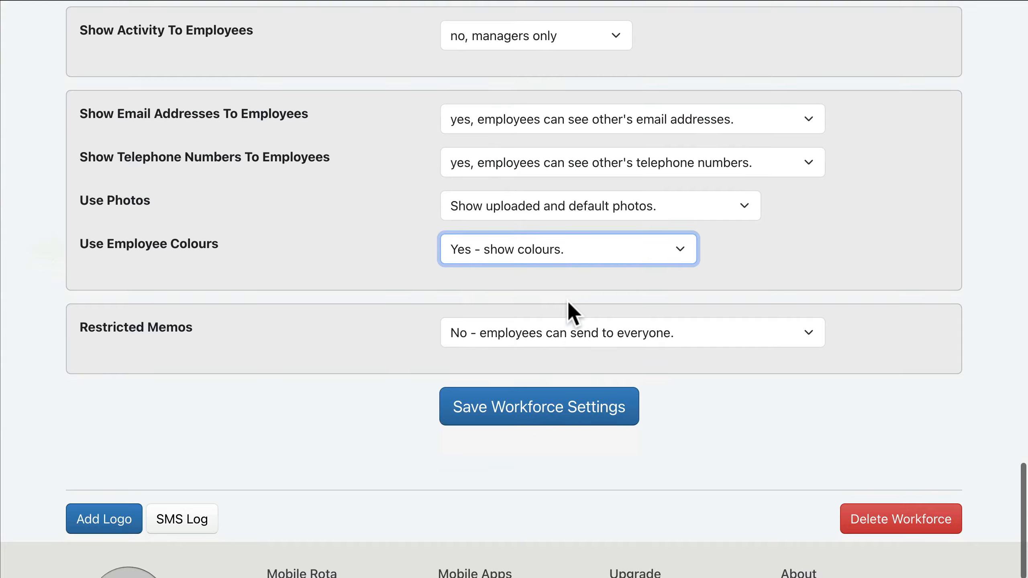
pyautogui.click(632, 305)
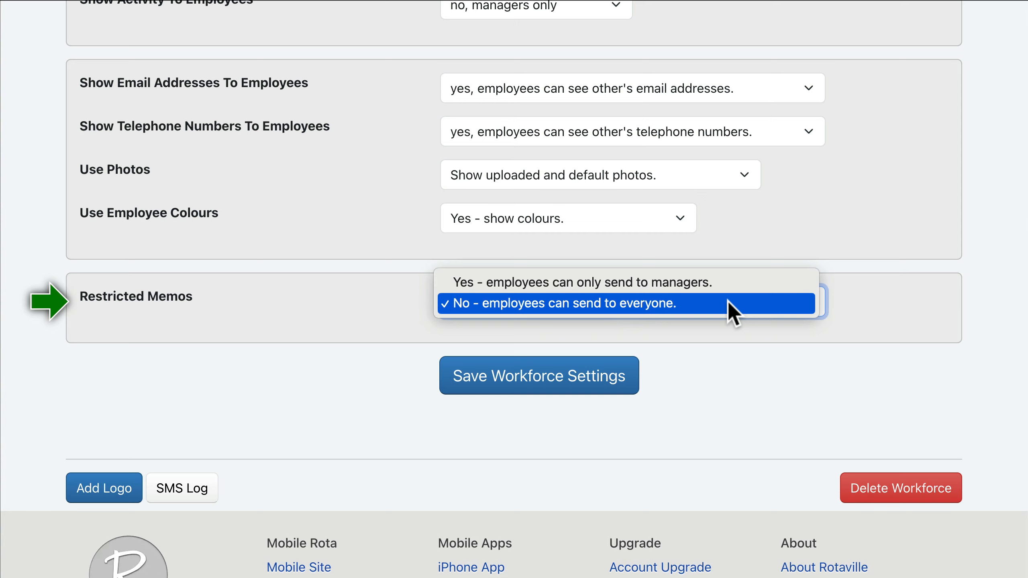
pyautogui.click(729, 304)
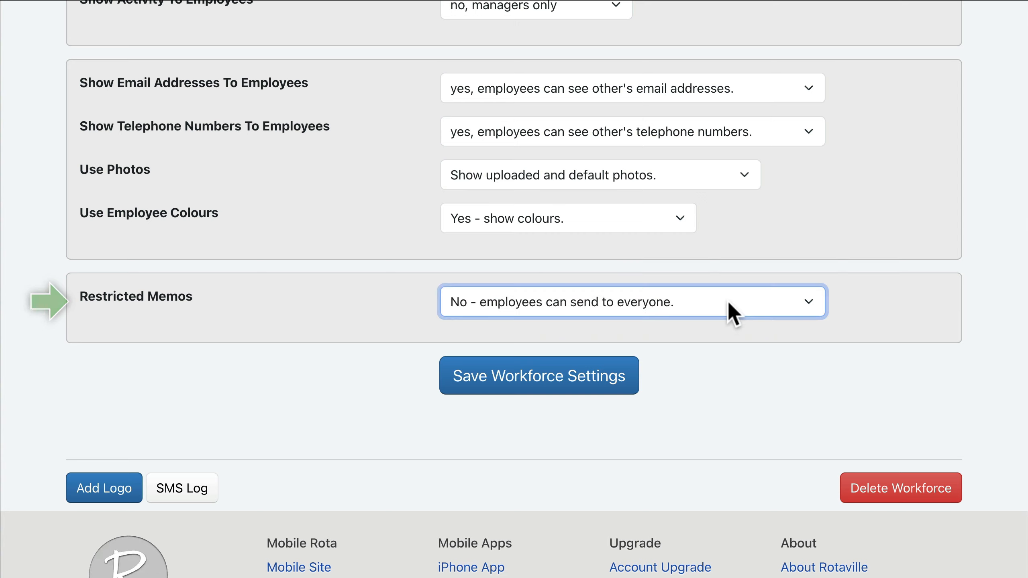
pyautogui.click(537, 390)
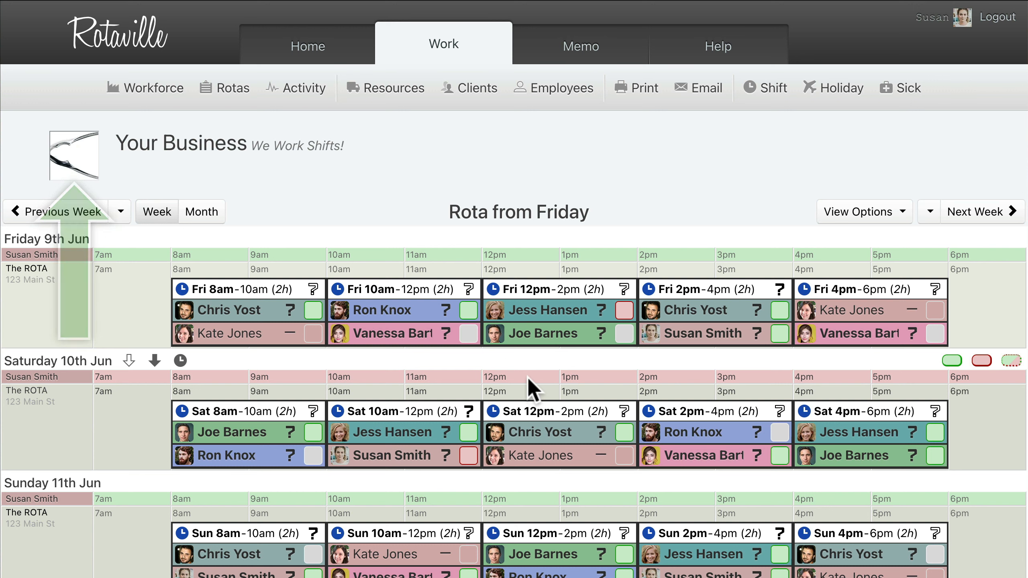
# - Upload transport.jpg from the logos folder as the workforce logo of Your Business, and return to the Work page
pyautogui.click(145, 97)
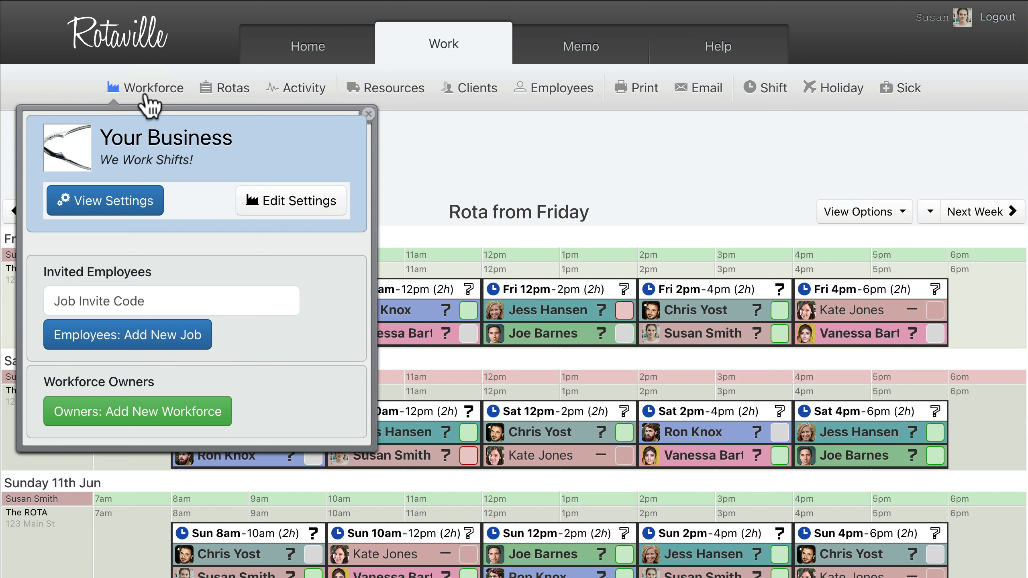
pyautogui.click(291, 206)
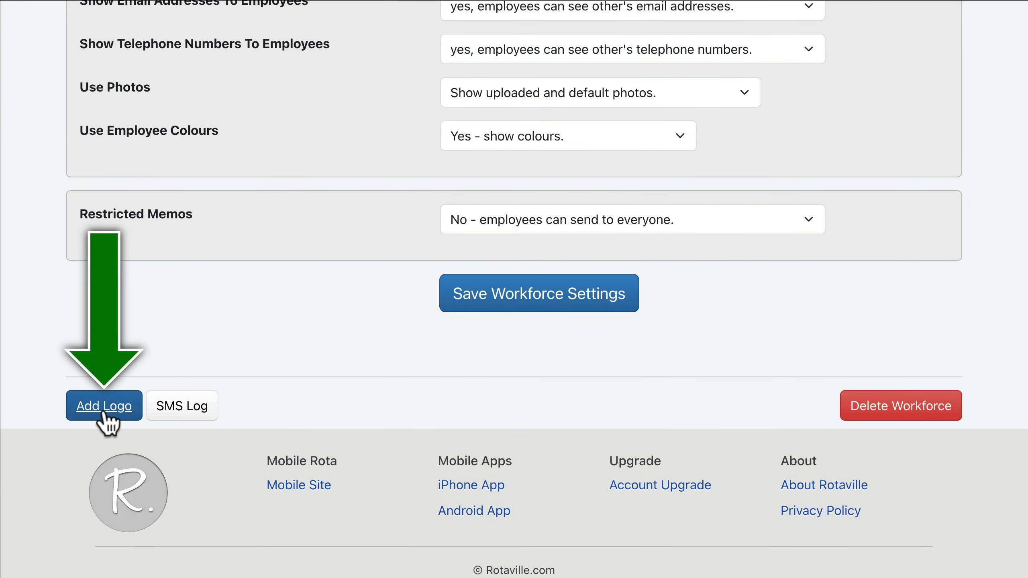
pyautogui.click(106, 417)
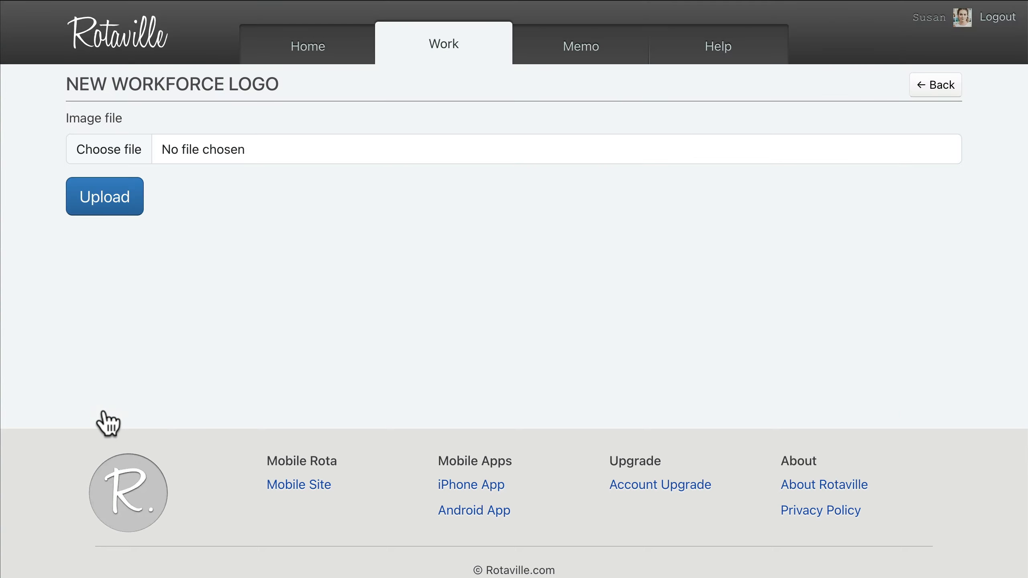
pyautogui.click(503, 153)
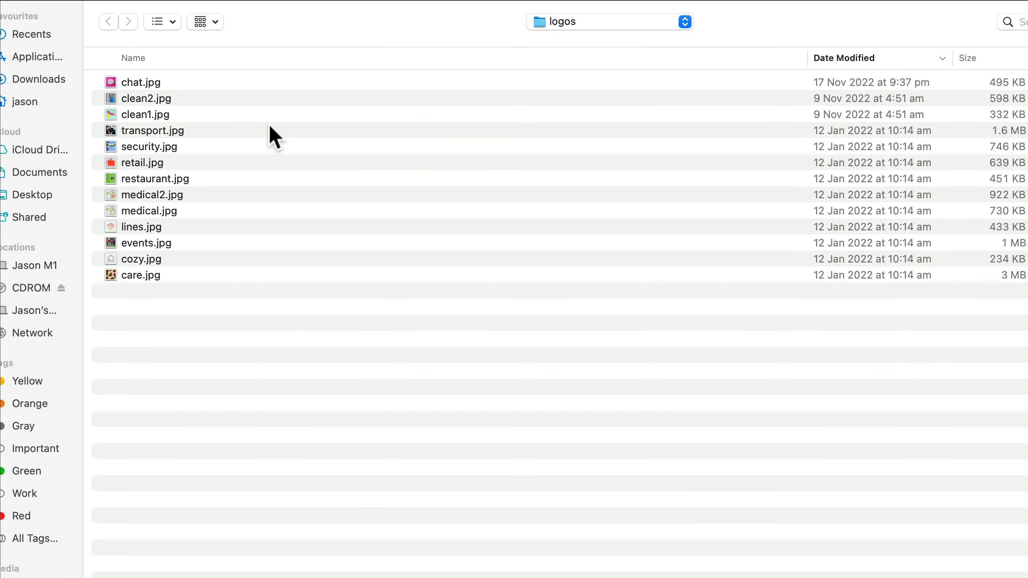
pyautogui.doubleClick(269, 126)
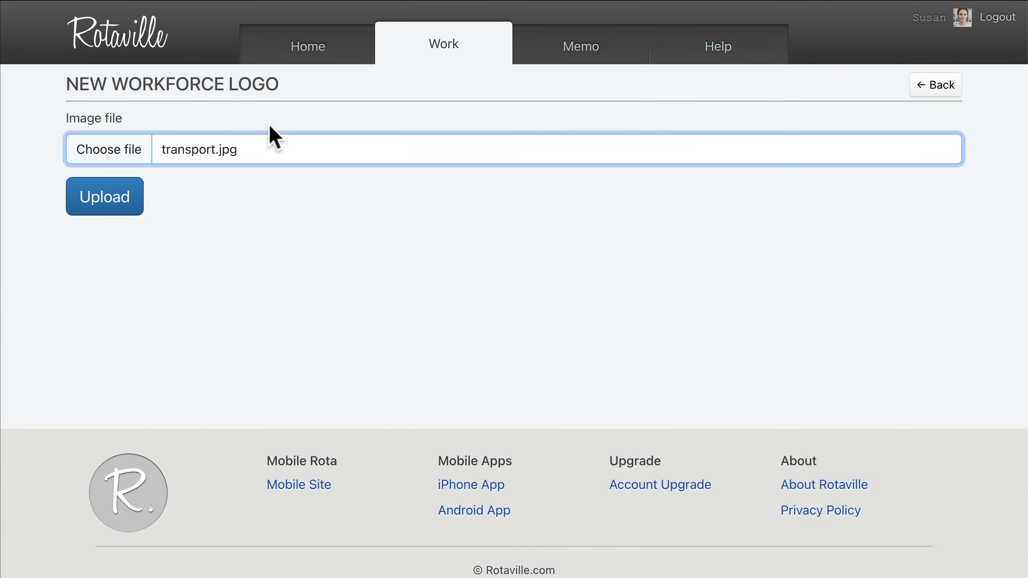
pyautogui.click(104, 197)
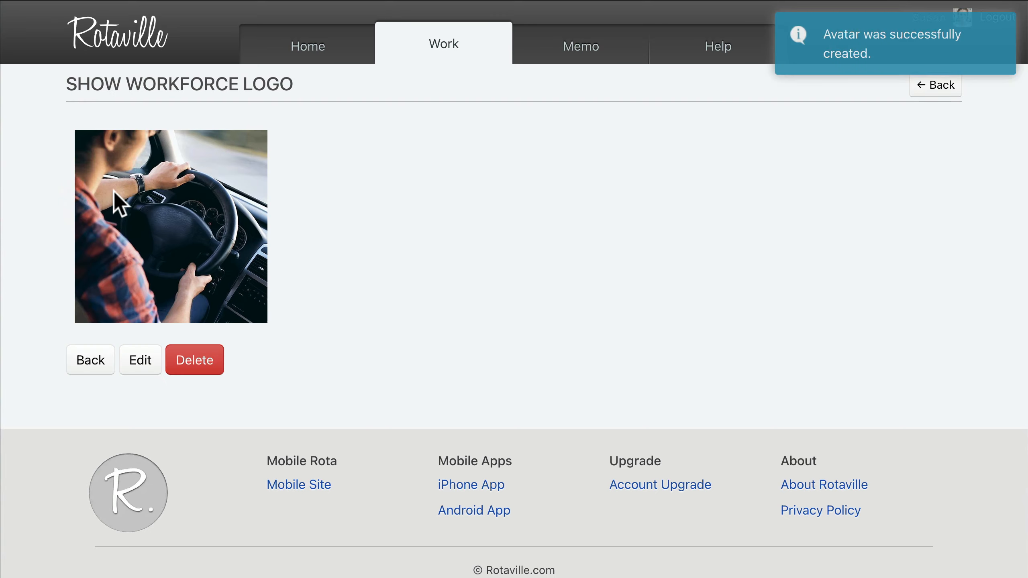
pyautogui.click(443, 45)
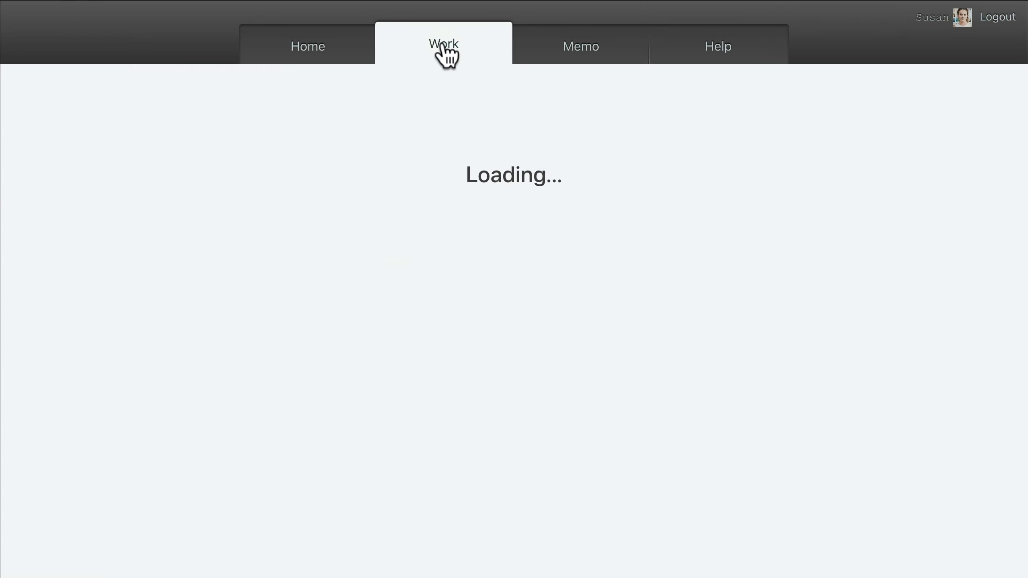